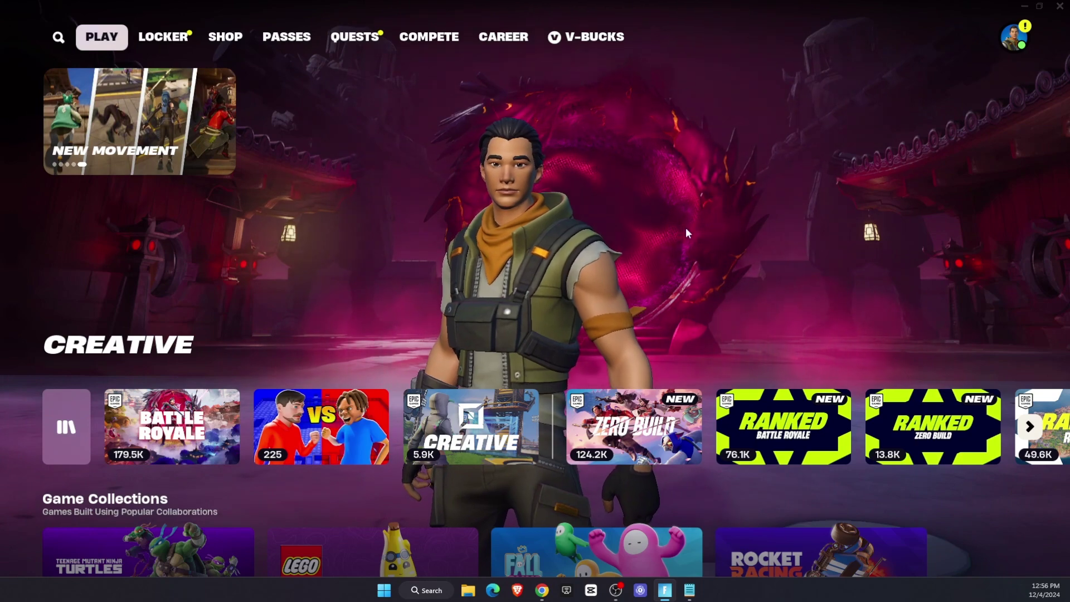
Open the game's audio settings to check the voice chat volume
{"action": "left_click", "coordinate": [1013, 37]}
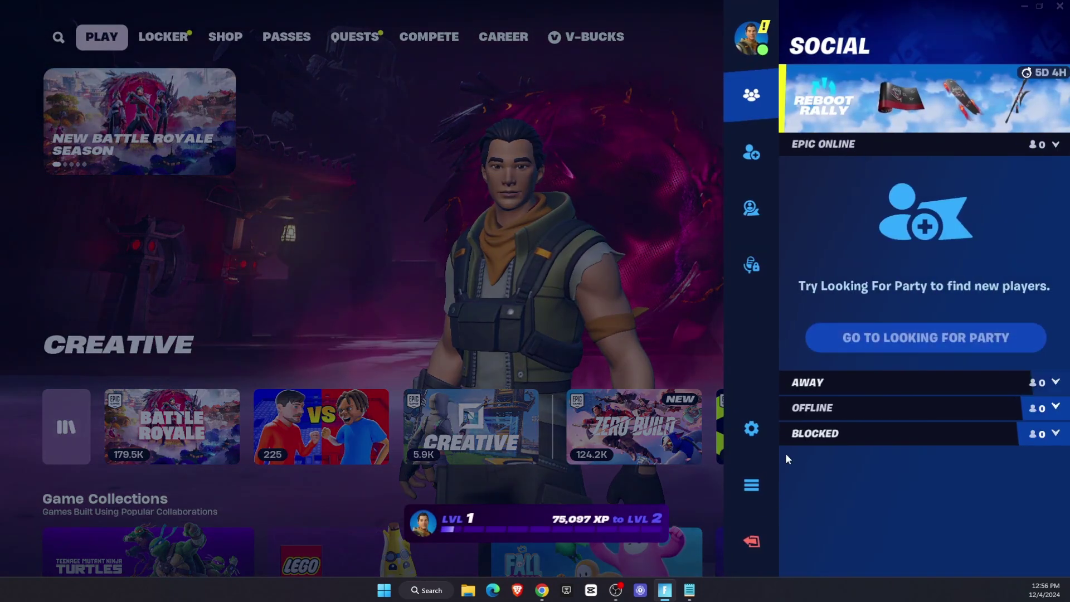
{"action": "left_click", "coordinate": [752, 429]}
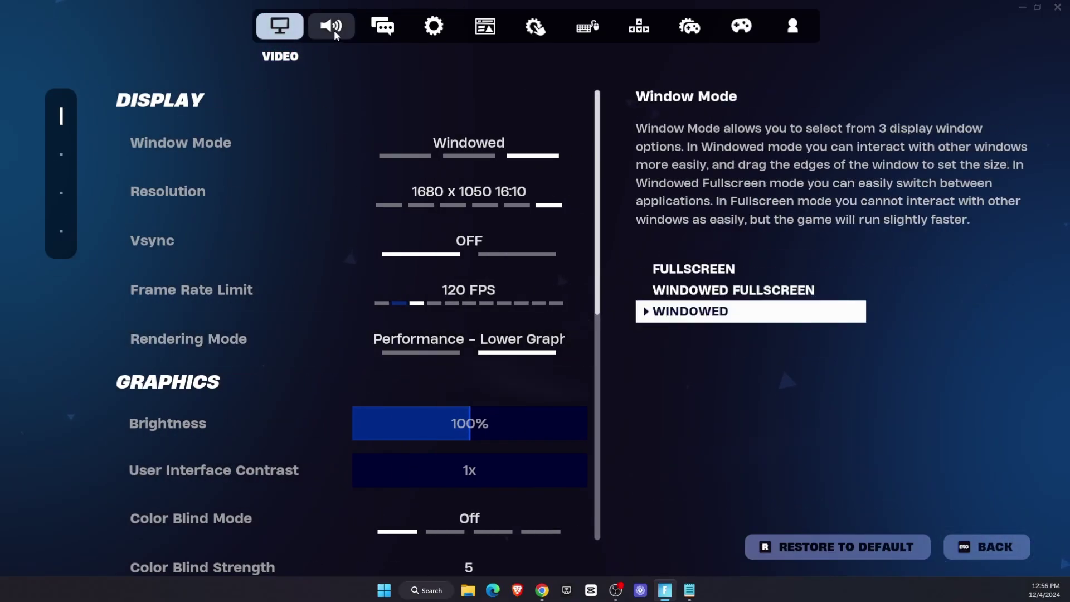
{"action": "left_click", "coordinate": [334, 31]}
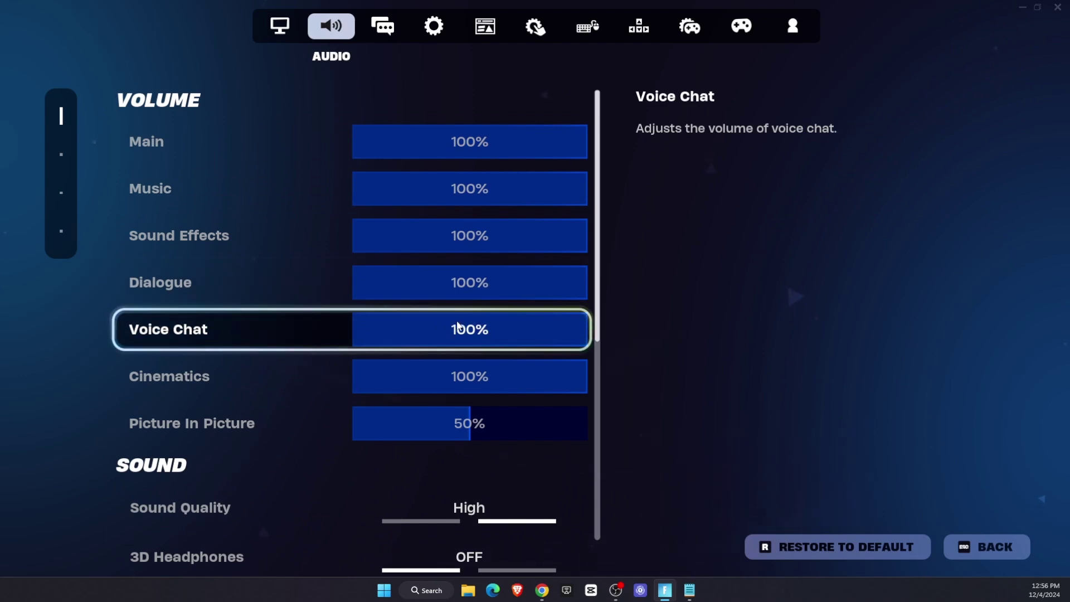
Set Voice Chat to Friends Only in the communication settings
{"action": "left_click", "coordinate": [394, 30]}
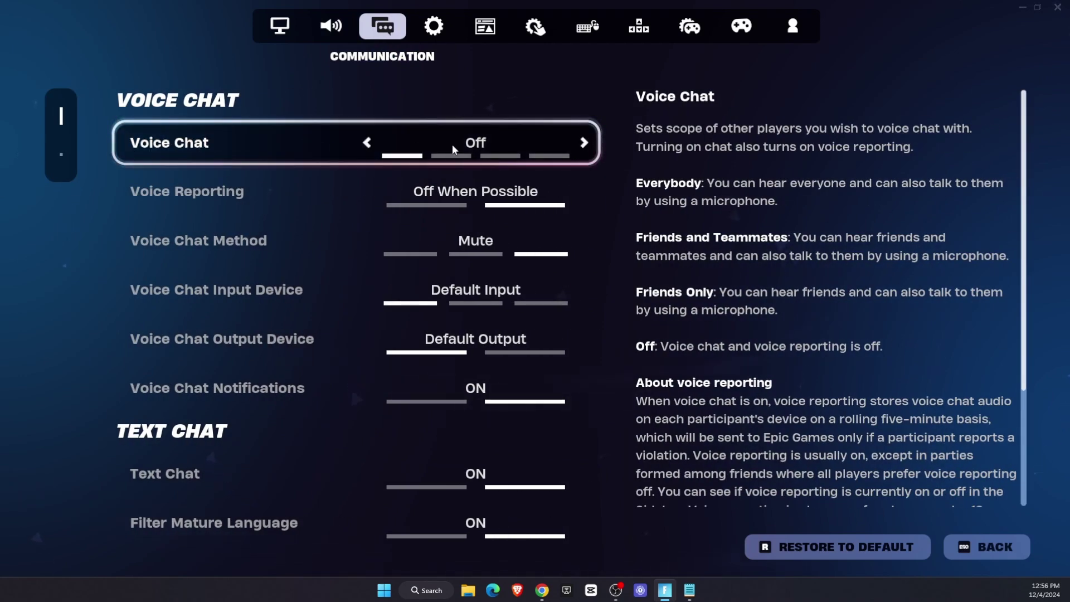
{"action": "left_click", "coordinate": [583, 144]}
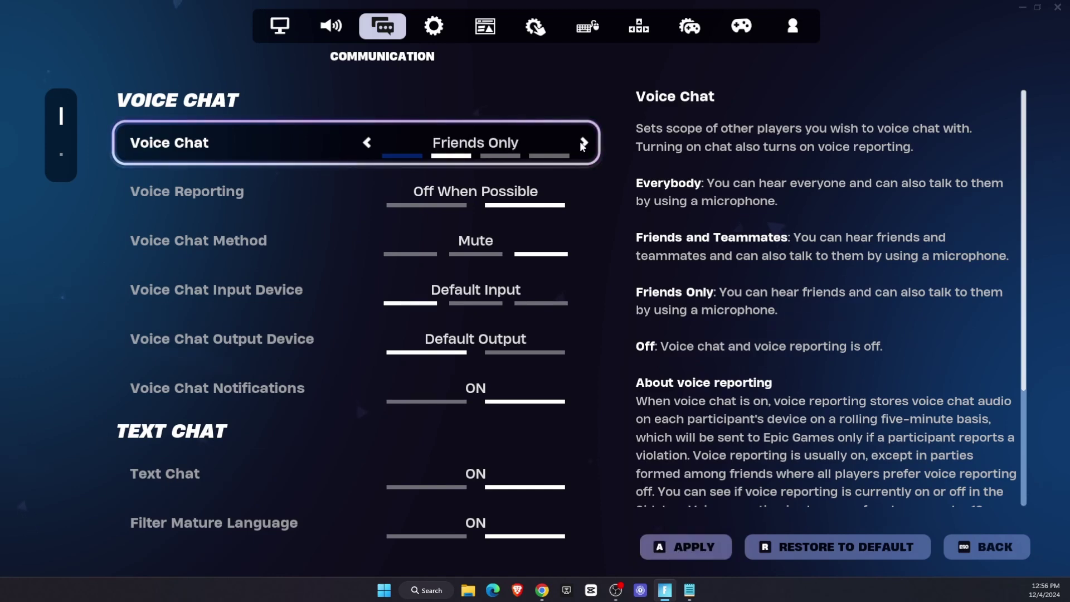
{"action": "left_click", "coordinate": [583, 143]}
{"action": "left_click", "coordinate": [583, 144]}
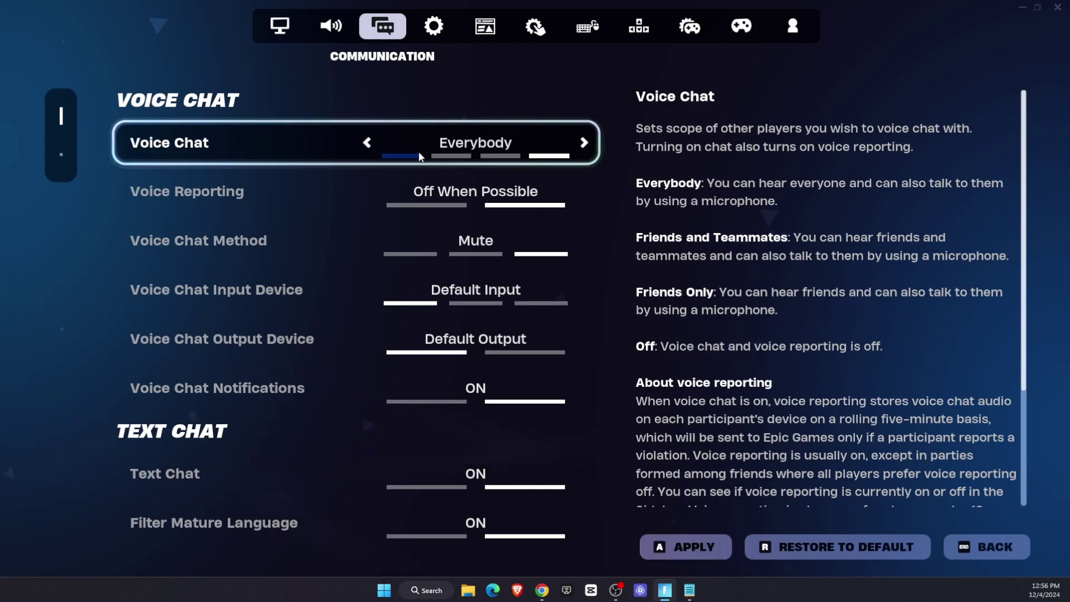
{"action": "left_click", "coordinate": [365, 142]}
{"action": "left_click", "coordinate": [366, 142]}
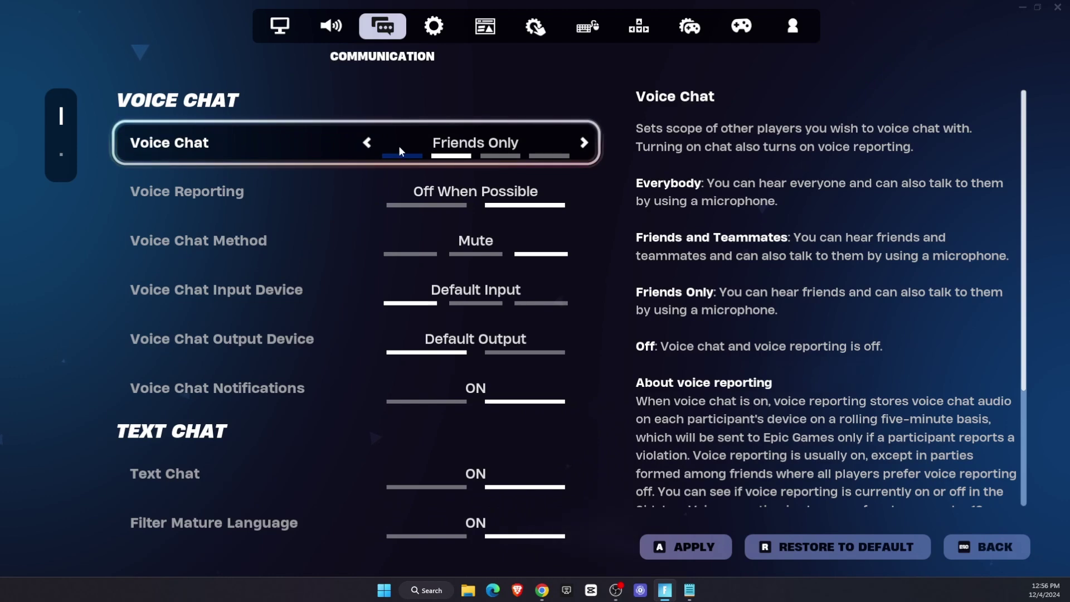
{"action": "left_click", "coordinate": [366, 143]}
{"action": "left_click", "coordinate": [583, 144]}
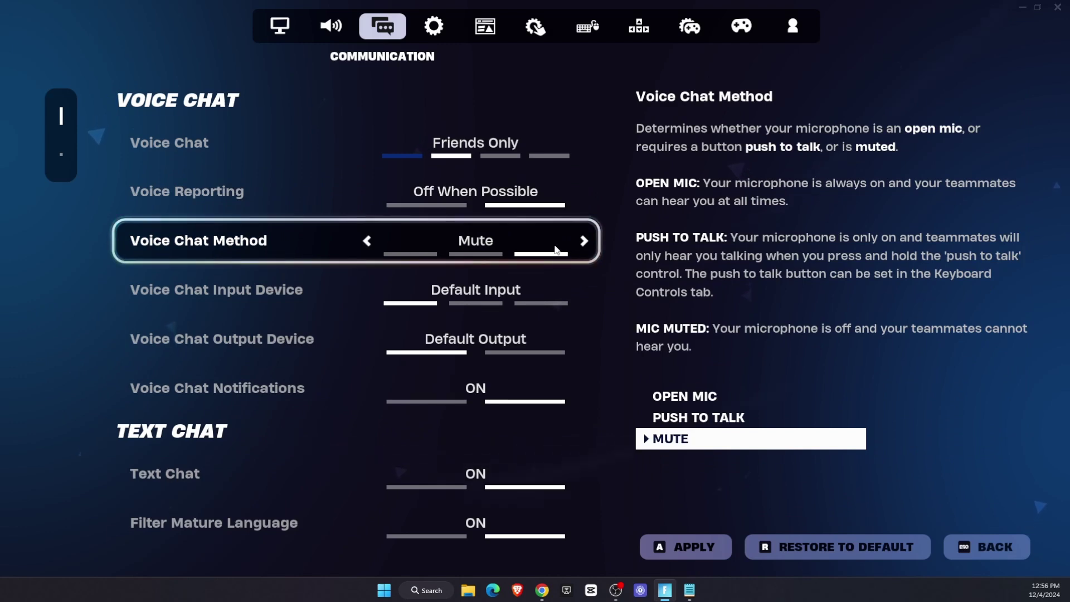
Set the Voice Chat Method to Push To Talk
{"action": "left_click", "coordinate": [367, 241]}
{"action": "left_click", "coordinate": [366, 241]}
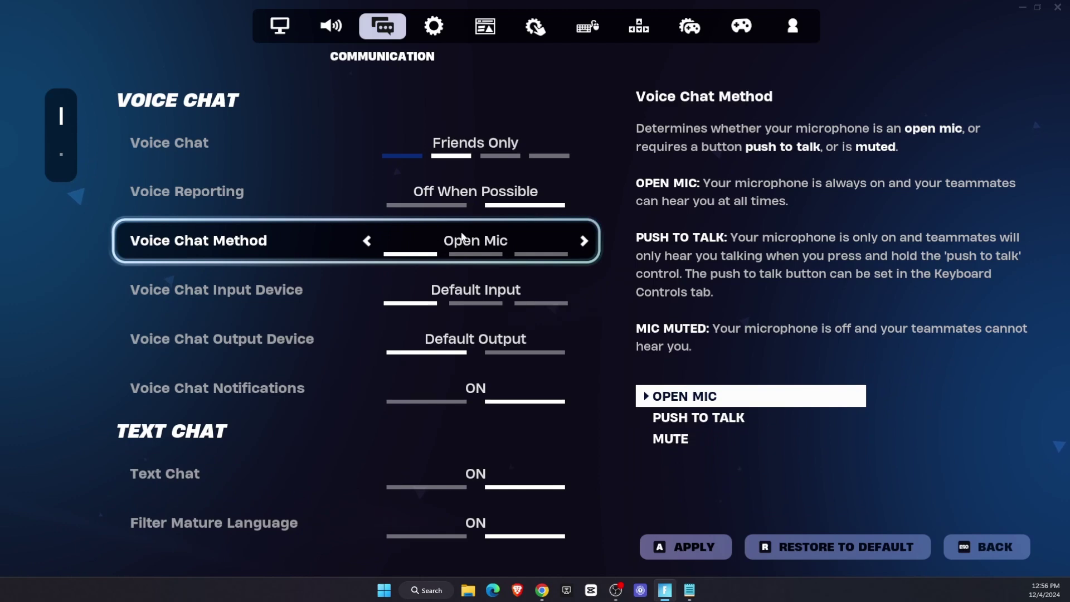
{"action": "left_click", "coordinate": [584, 241]}
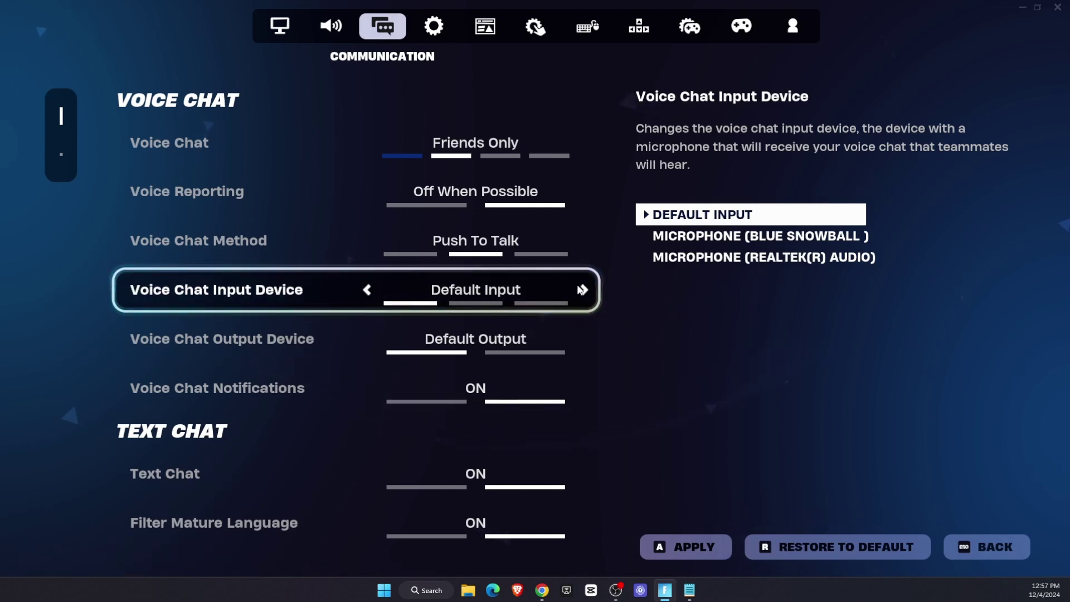
Set the voice chat input device to Microphone (Blue Snowball) and the output device to Speakers (Realtek(R) Audio), and apply the changes
{"action": "left_click", "coordinate": [585, 291]}
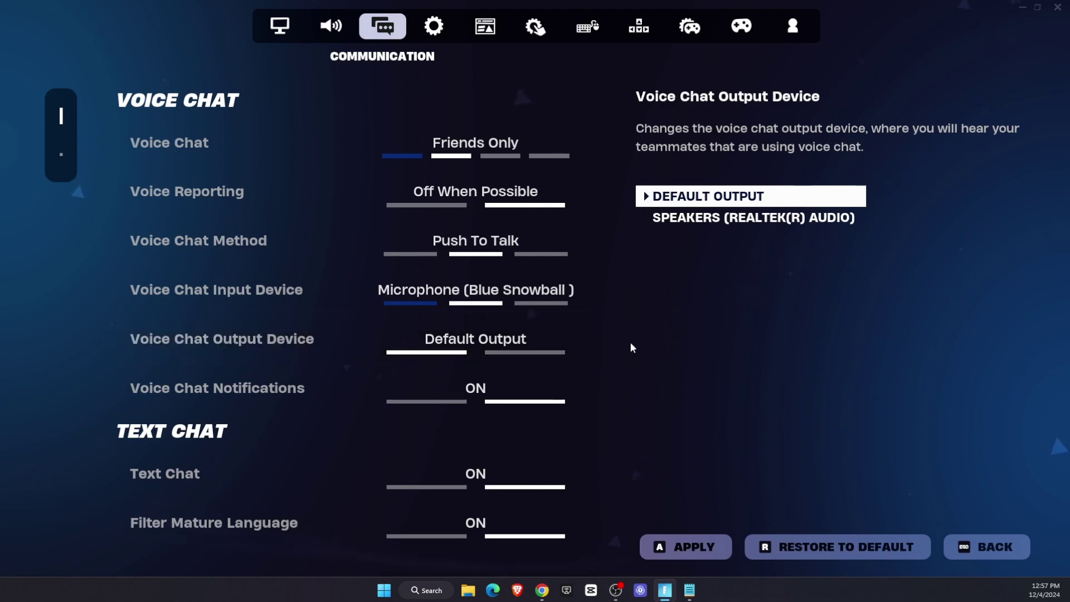
{"action": "left_click", "coordinate": [584, 339]}
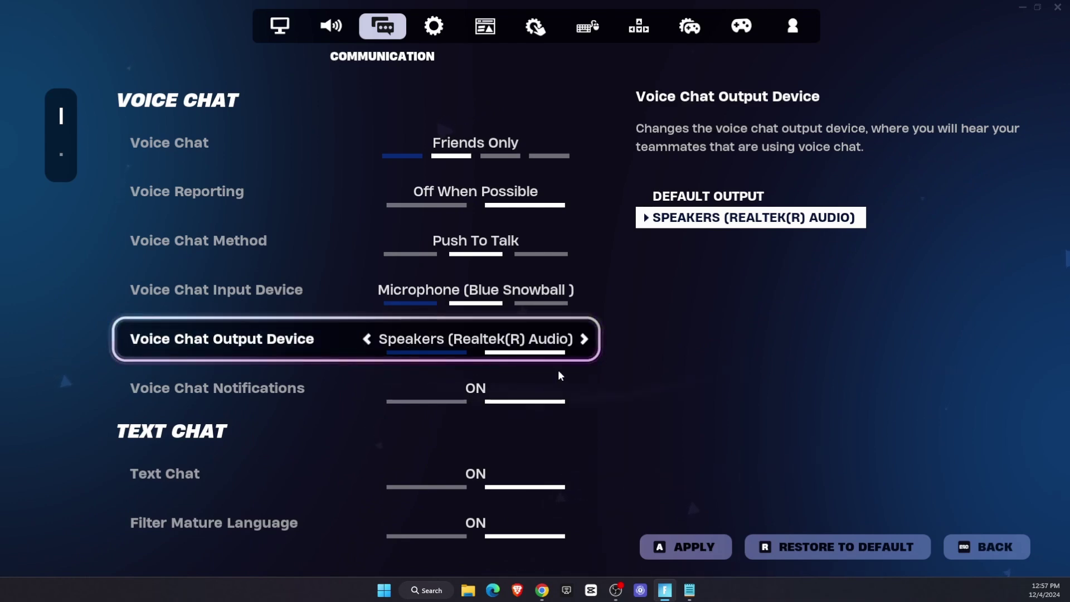
{"action": "left_click", "coordinate": [697, 549]}
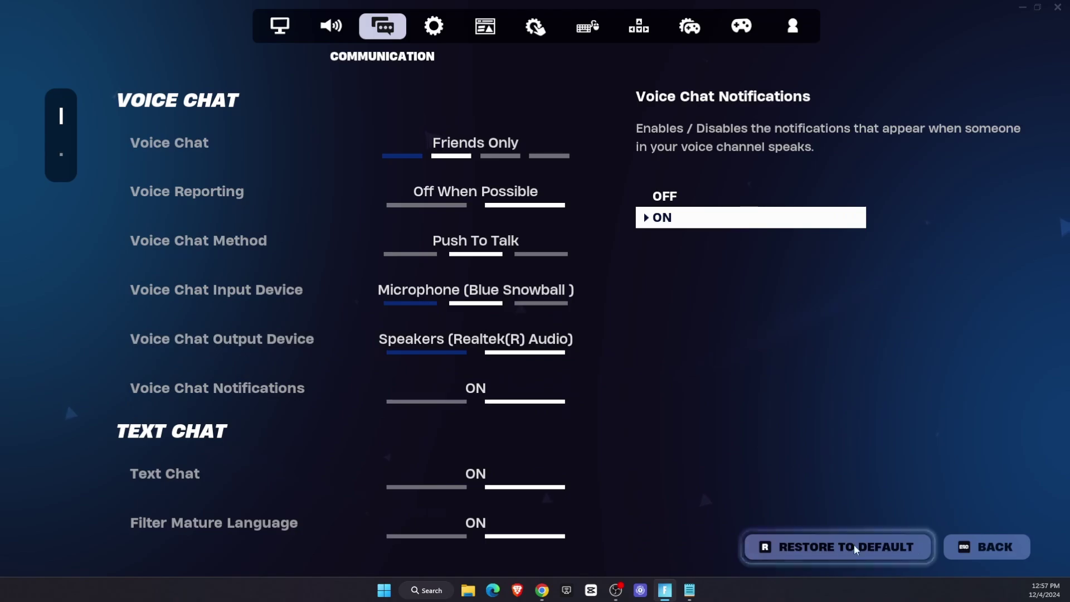
Leave the game settings and close Fortnite
{"action": "left_click", "coordinate": [976, 547]}
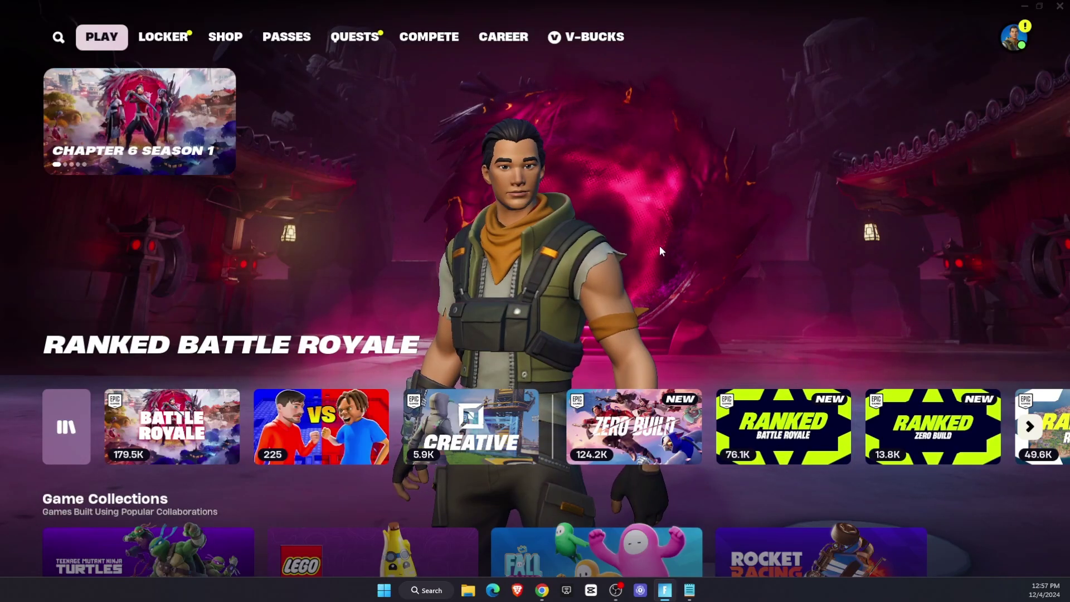
{"action": "left_click", "coordinate": [1051, 4]}
{"action": "key", "text": "Escape"}
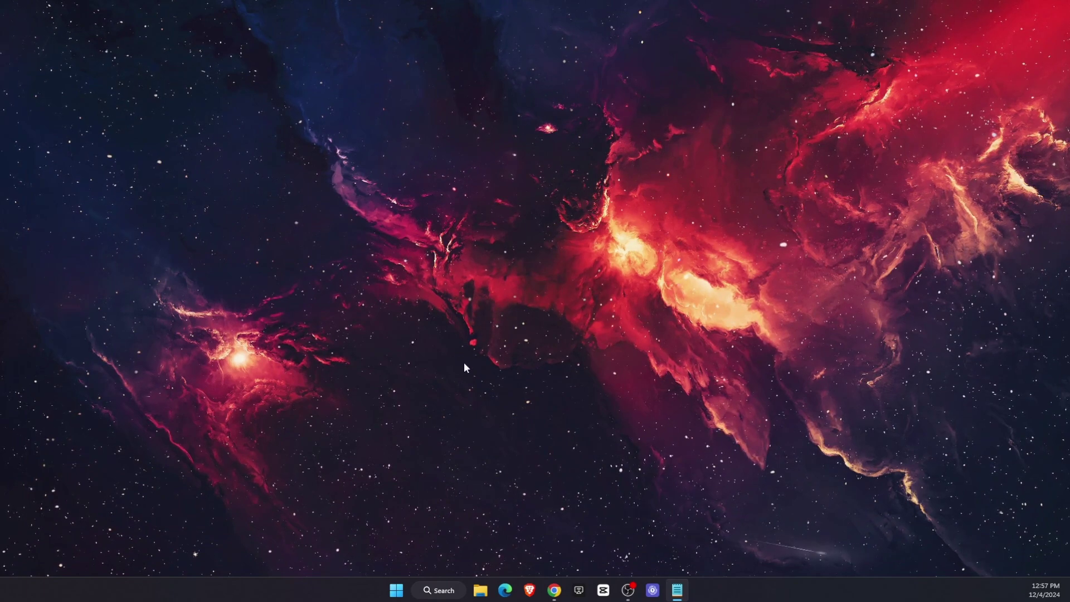
Check the Windows Update settings for available updates and close the Settings window
{"action": "left_click", "coordinate": [461, 588]}
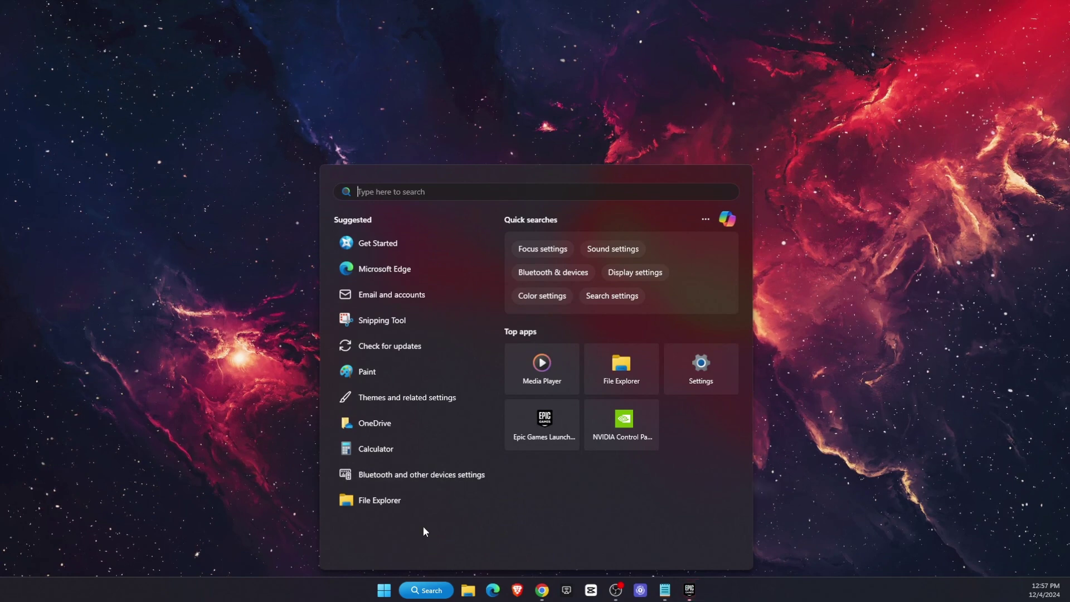
{"action": "type", "text": "see"}
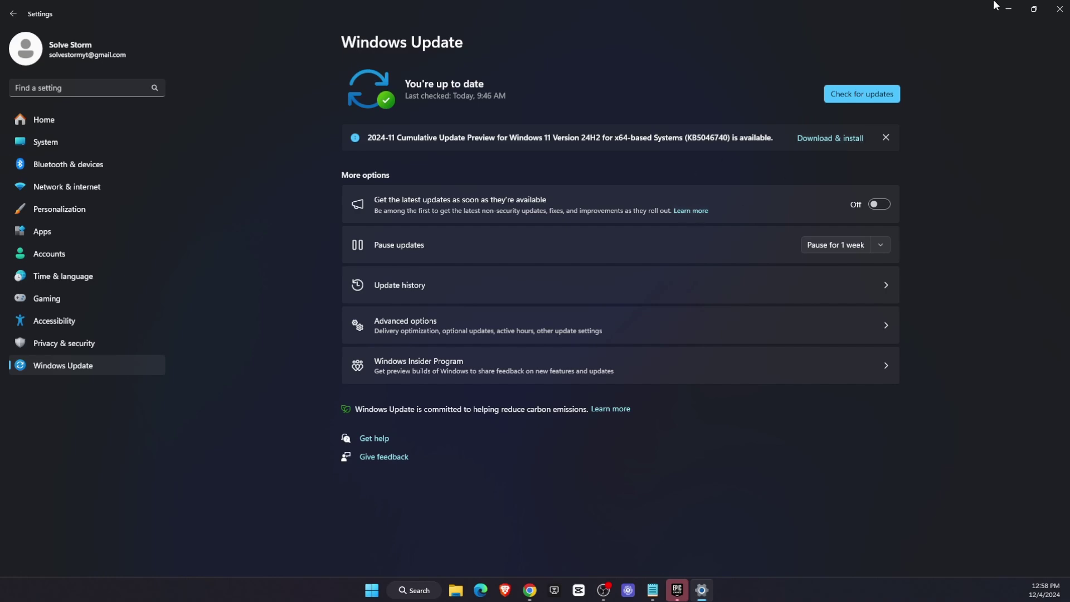
{"action": "left_click", "coordinate": [1059, 9]}
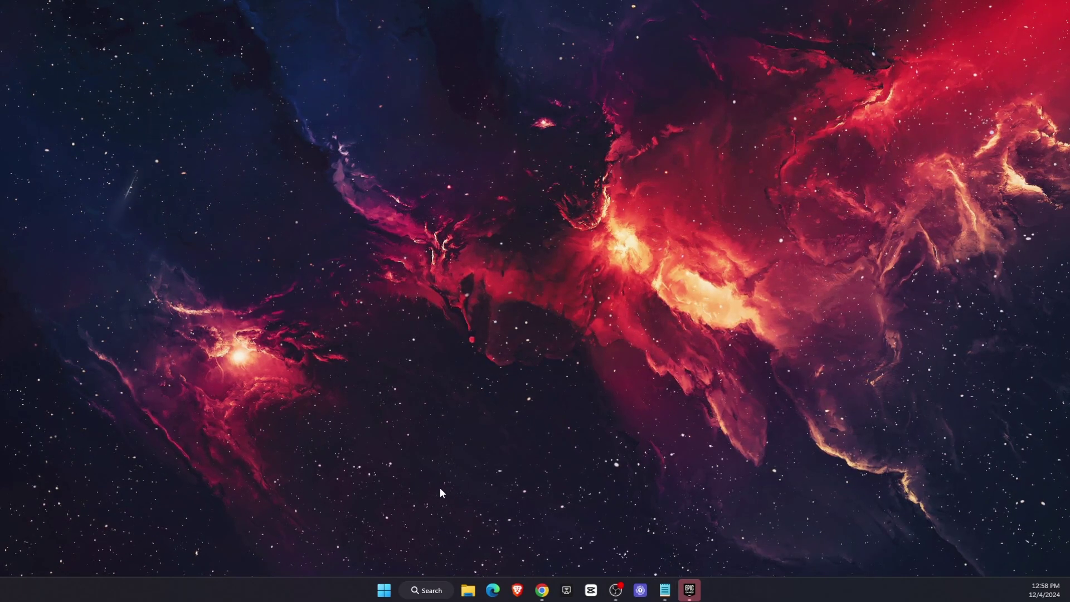
Verify Fortnite's game files from the Epic Games Launcher library and minimize the launcher
{"action": "left_click", "coordinate": [690, 590]}
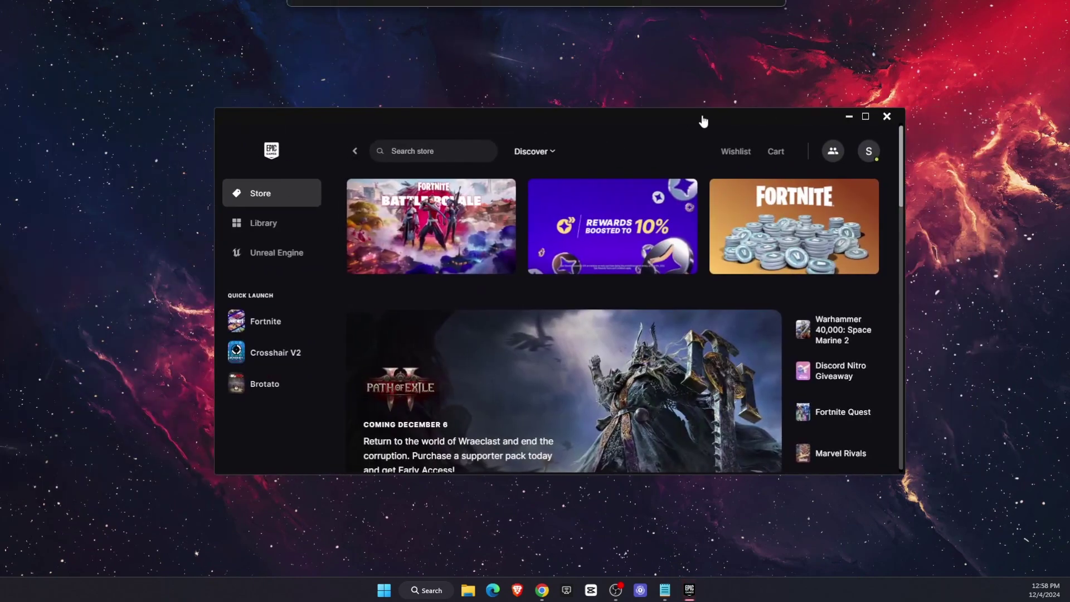
{"action": "left_click", "coordinate": [269, 232]}
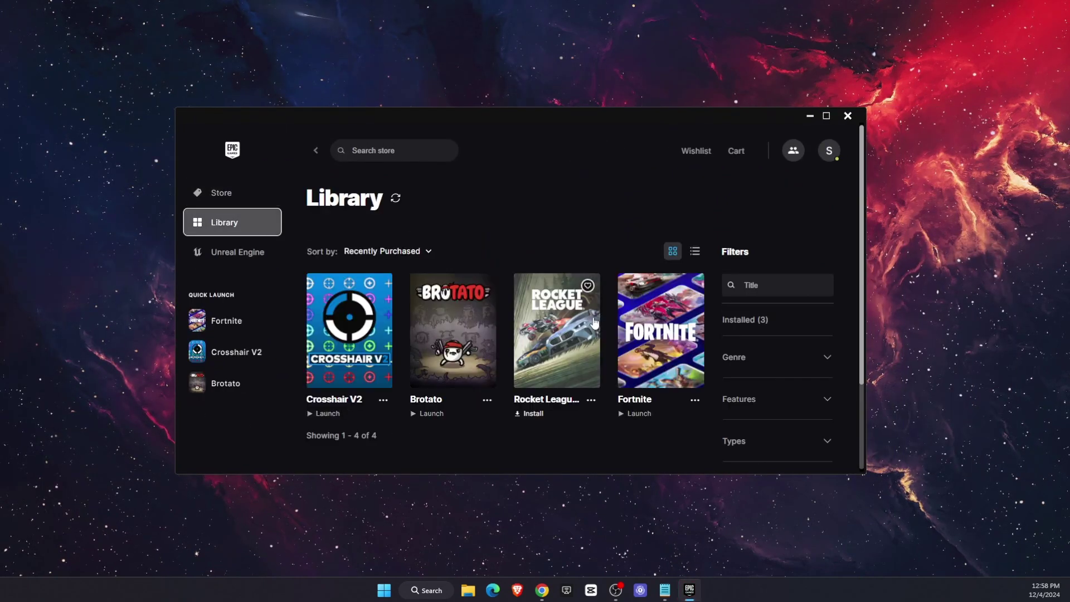
{"action": "left_click", "coordinate": [695, 381]}
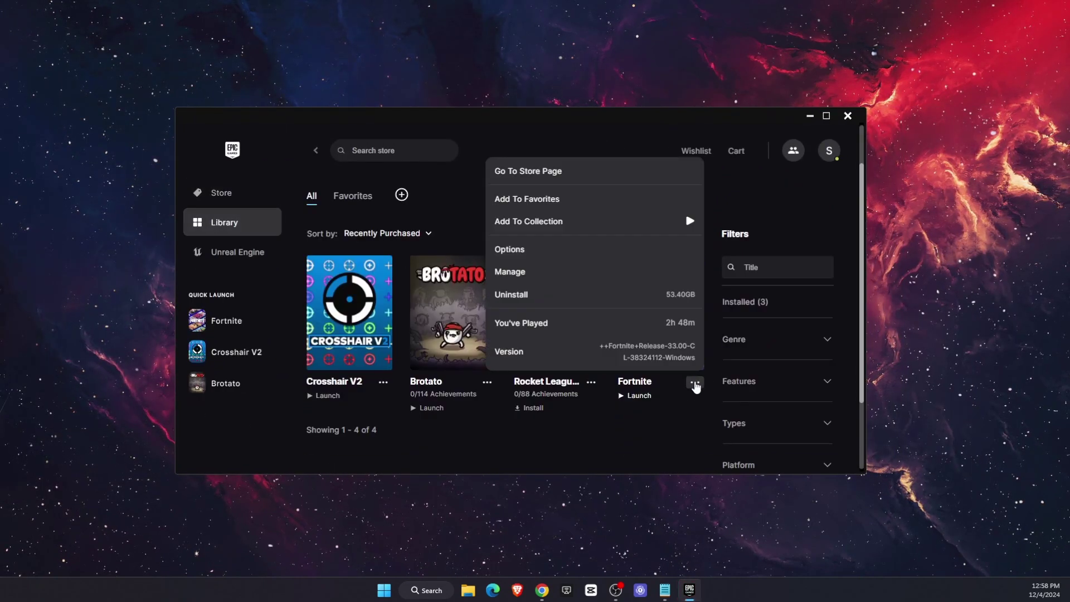
{"action": "left_click", "coordinate": [521, 273]}
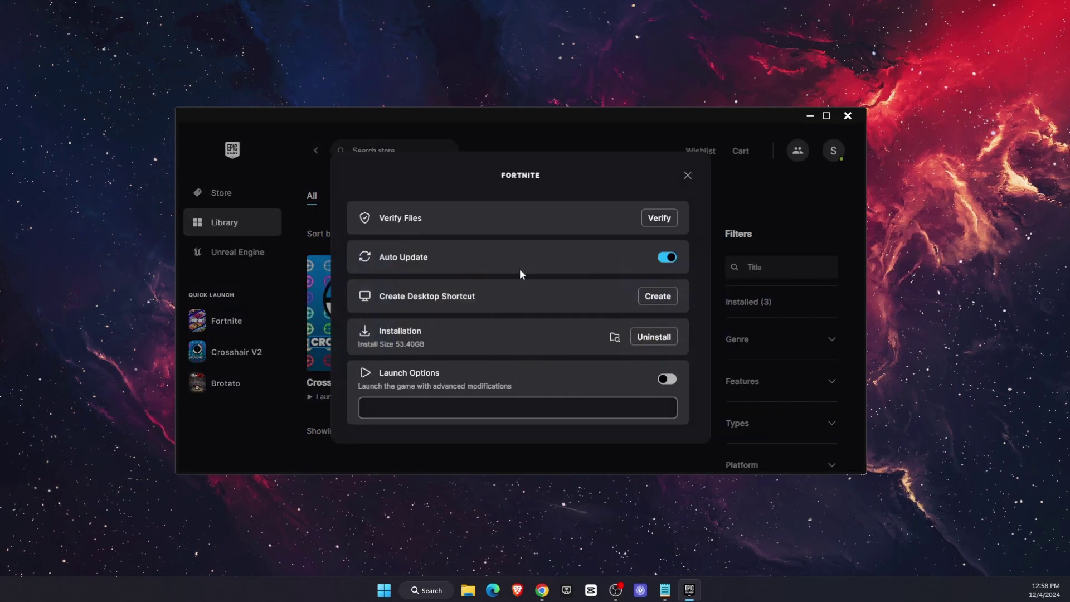
{"action": "left_click", "coordinate": [669, 221]}
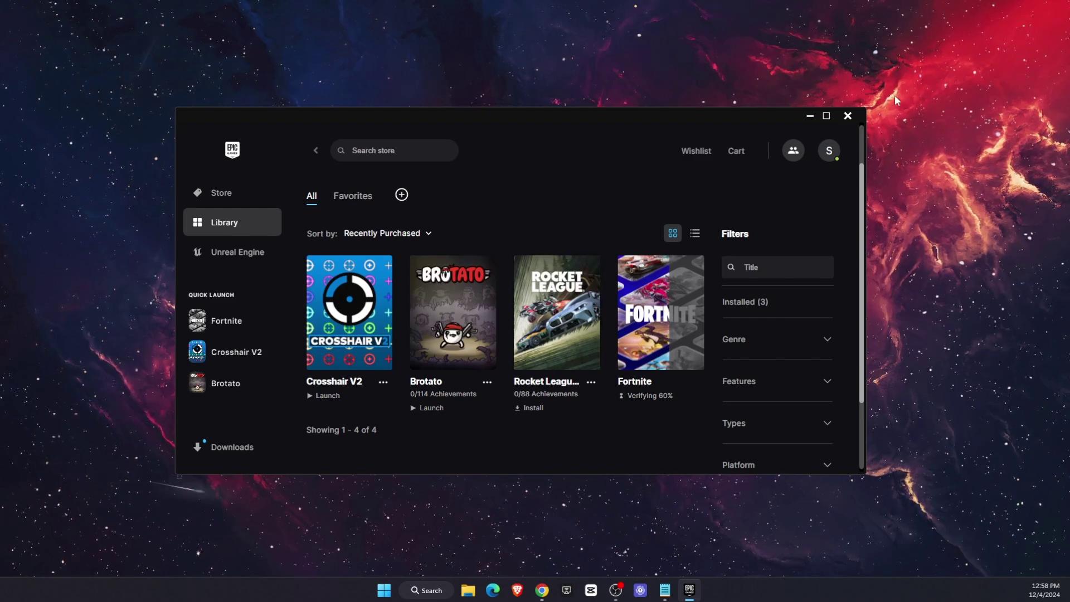
{"action": "left_click", "coordinate": [810, 116]}
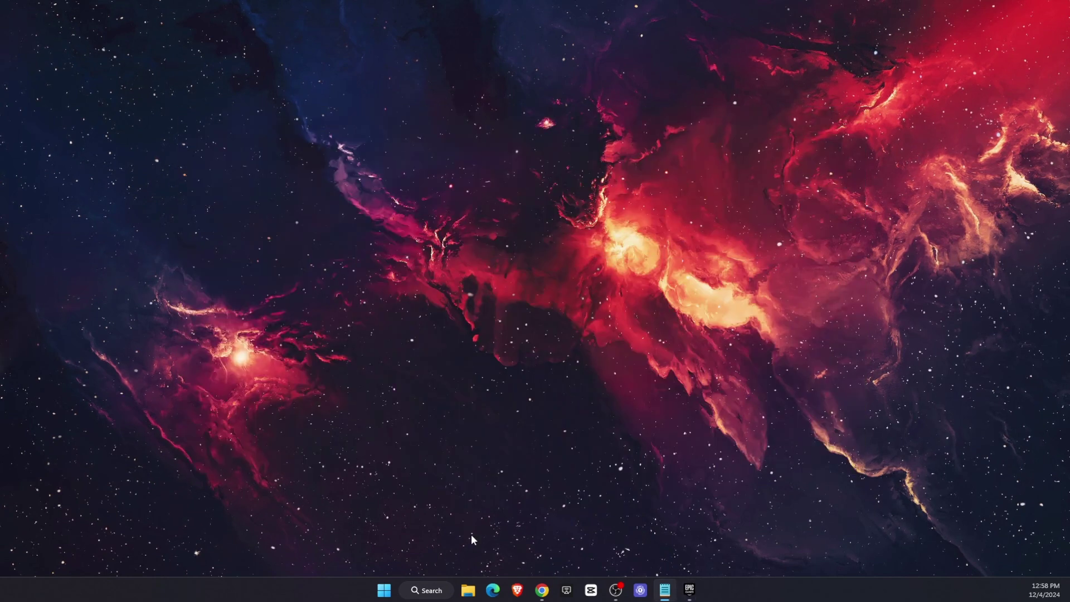
Open the Windows Sound settings and check the selected output device, input device and volume levels
{"action": "left_click", "coordinate": [422, 595]}
{"action": "type", "text": "sound"}
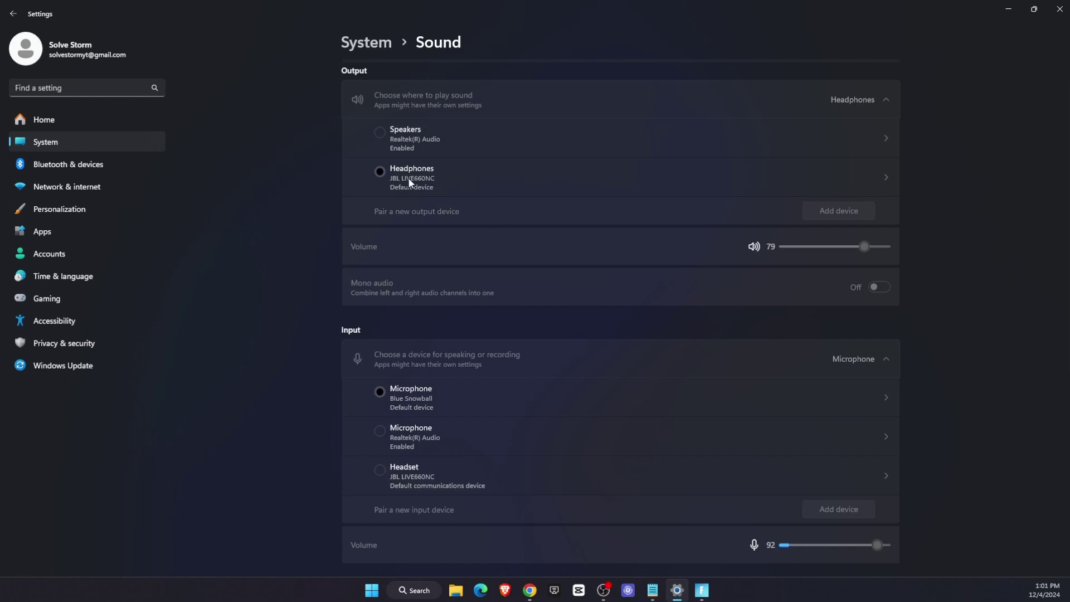
{"action": "scroll", "coordinate": [714, 330], "scroll_direction": "down", "scroll_amount": 3}
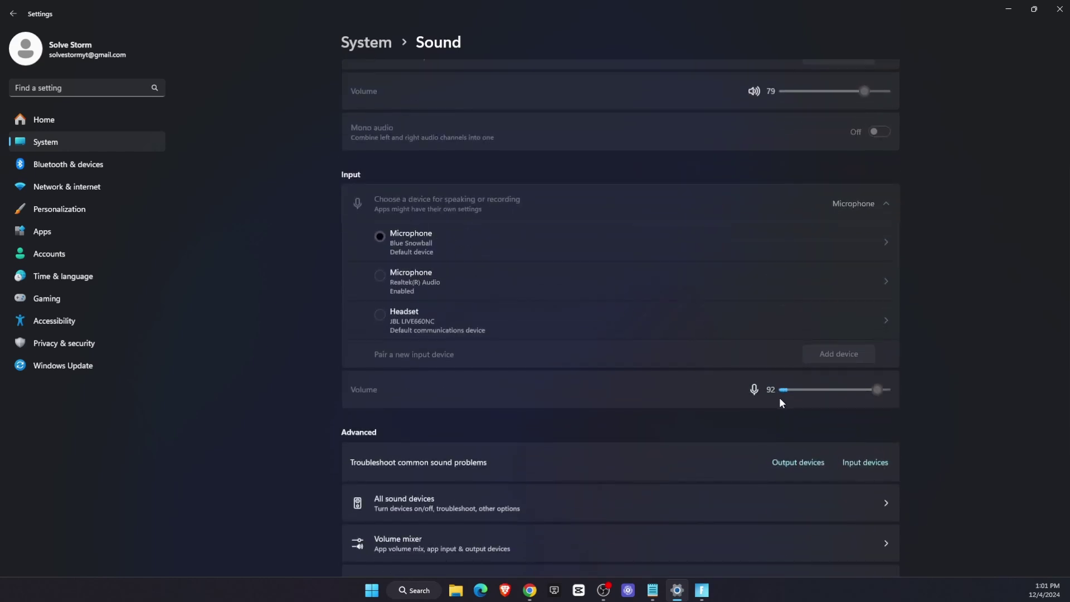
{"action": "scroll", "coordinate": [520, 298], "scroll_direction": "down", "scroll_amount": 3}
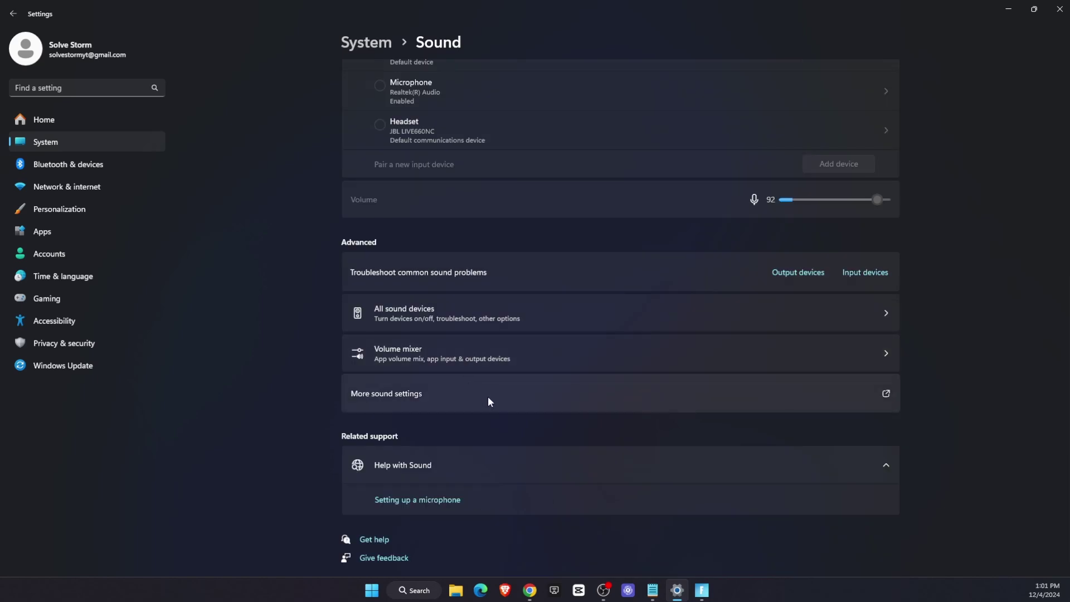
Open the additional sound settings, inspect the headphones' advanced and level properties, and close the properties
{"action": "left_click", "coordinate": [887, 392]}
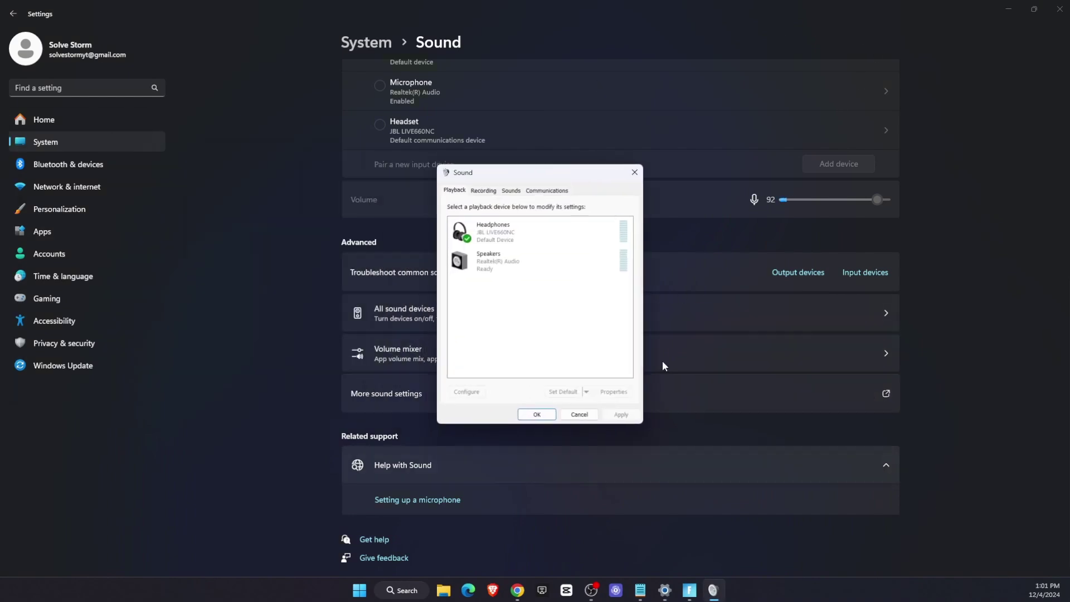
{"action": "left_click", "coordinate": [560, 238]}
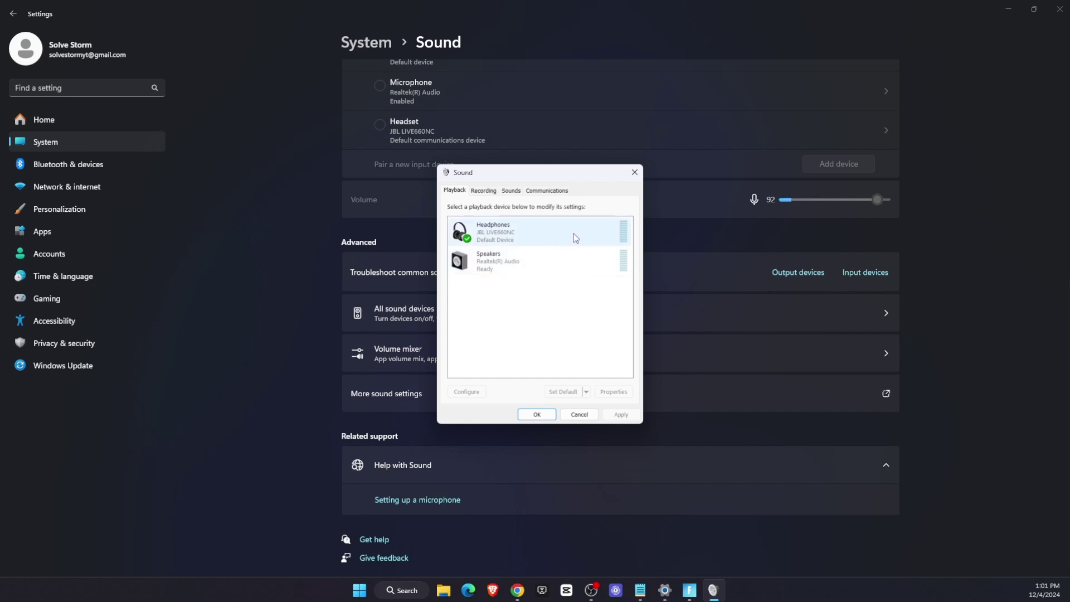
{"action": "right_click", "coordinate": [514, 236]}
{"action": "left_click", "coordinate": [555, 333]}
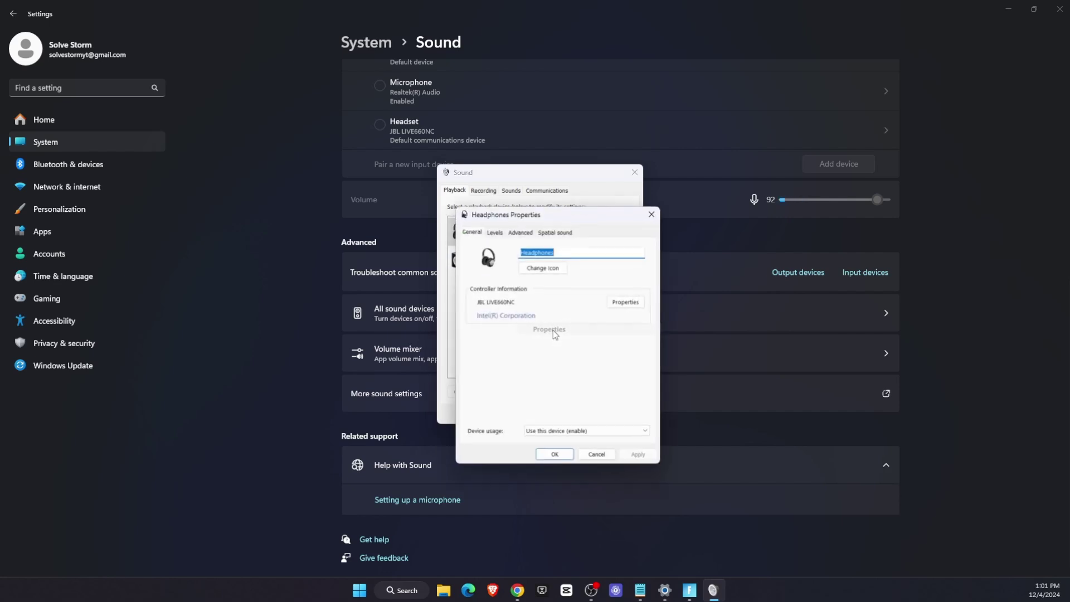
{"action": "left_click", "coordinate": [520, 231]}
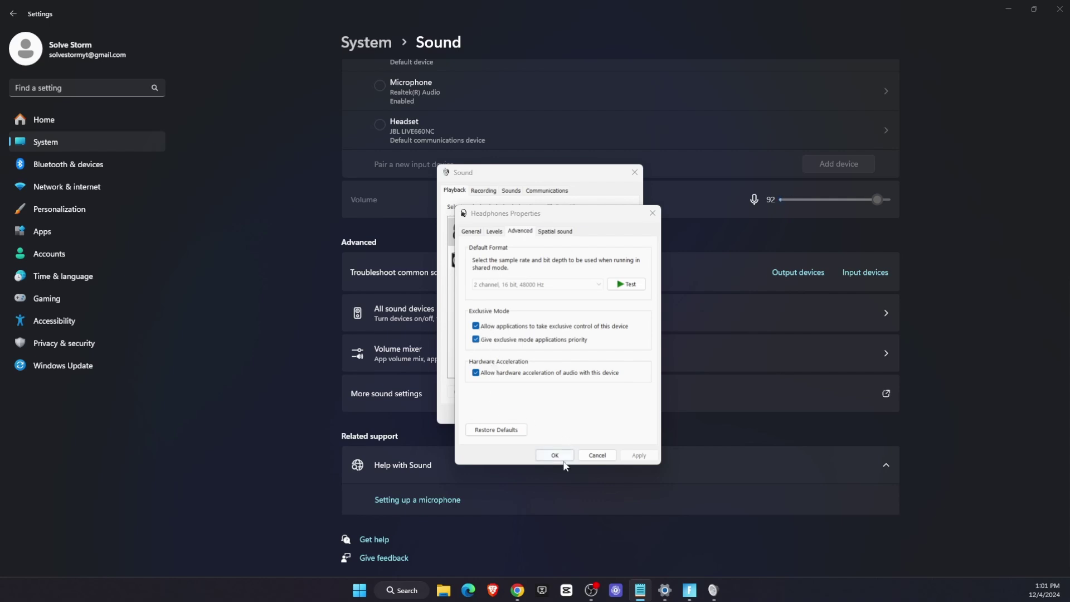
{"action": "left_click", "coordinate": [495, 232]}
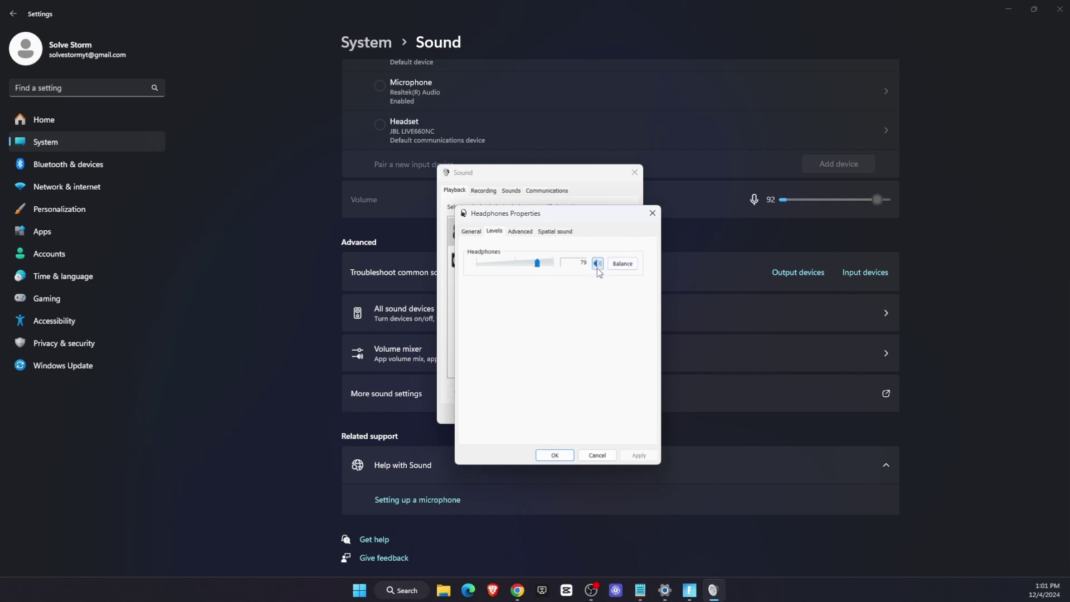
{"action": "left_click", "coordinate": [658, 215]}
Check the available options for the Realtek speakers and open the properties of the Blue Snowball recording microphone
{"action": "right_click", "coordinate": [516, 266]}
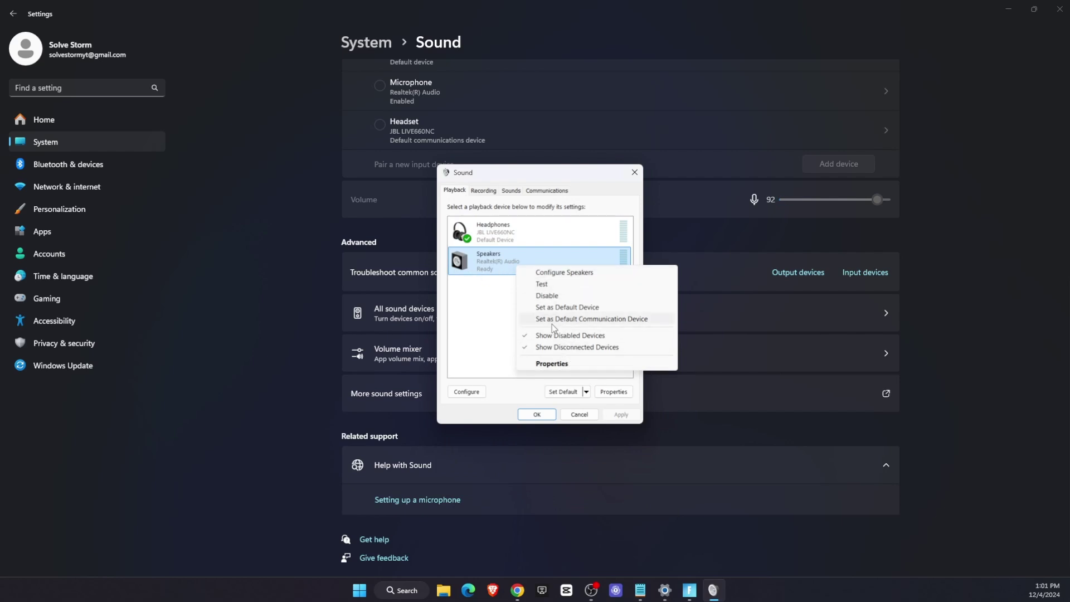
{"action": "left_click", "coordinate": [479, 280]}
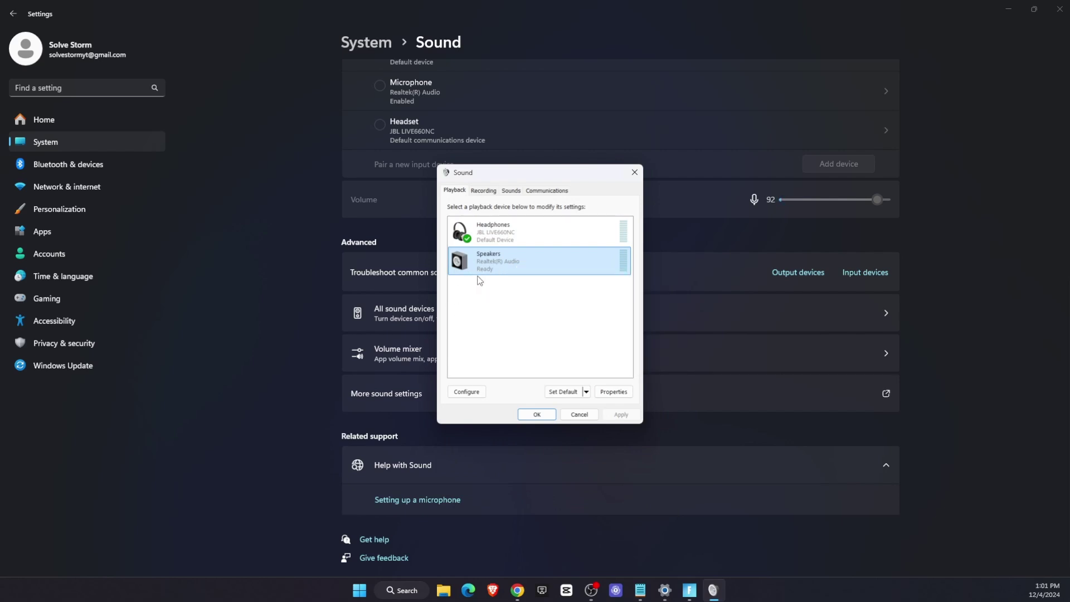
{"action": "left_click", "coordinate": [483, 191]}
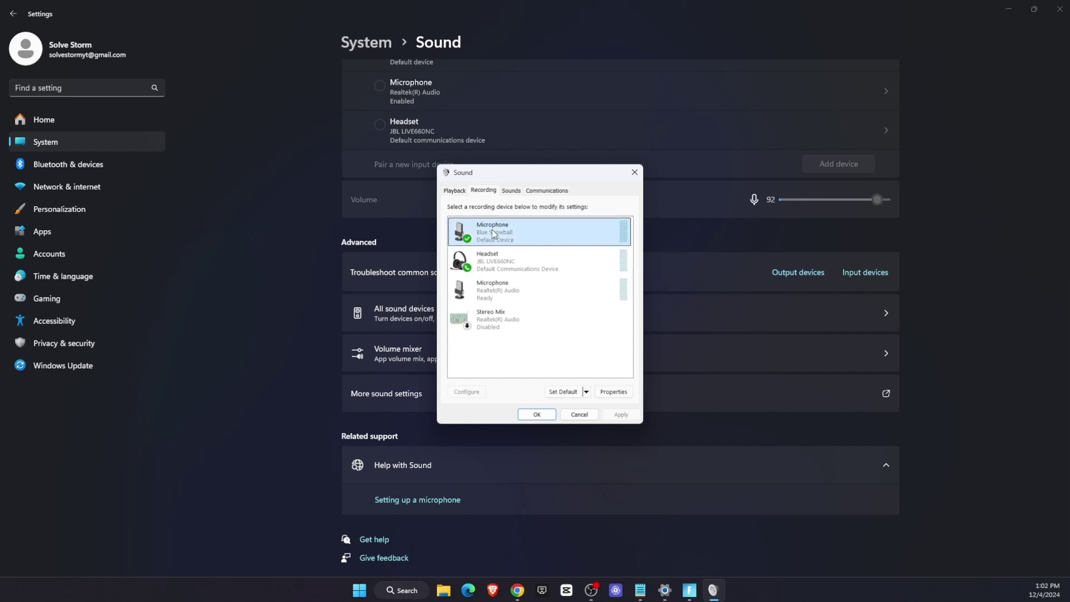
{"action": "right_click", "coordinate": [494, 234]}
{"action": "left_click", "coordinate": [526, 293]}
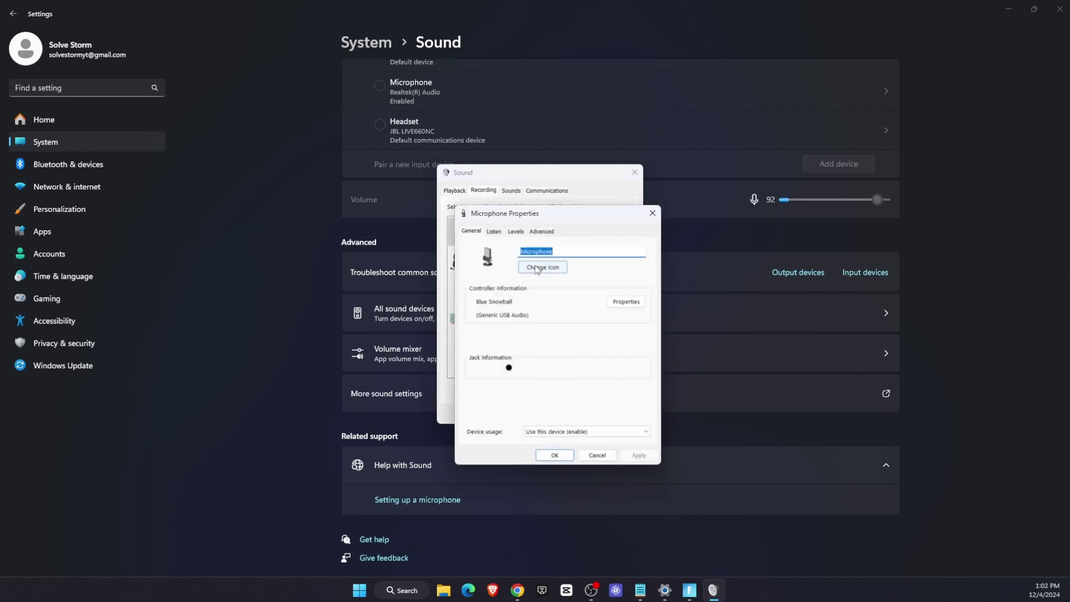
Examine the Blue Snowball microphone's listen, levels, advanced and general properties, and close the properties and sound windows
{"action": "left_click", "coordinate": [495, 232]}
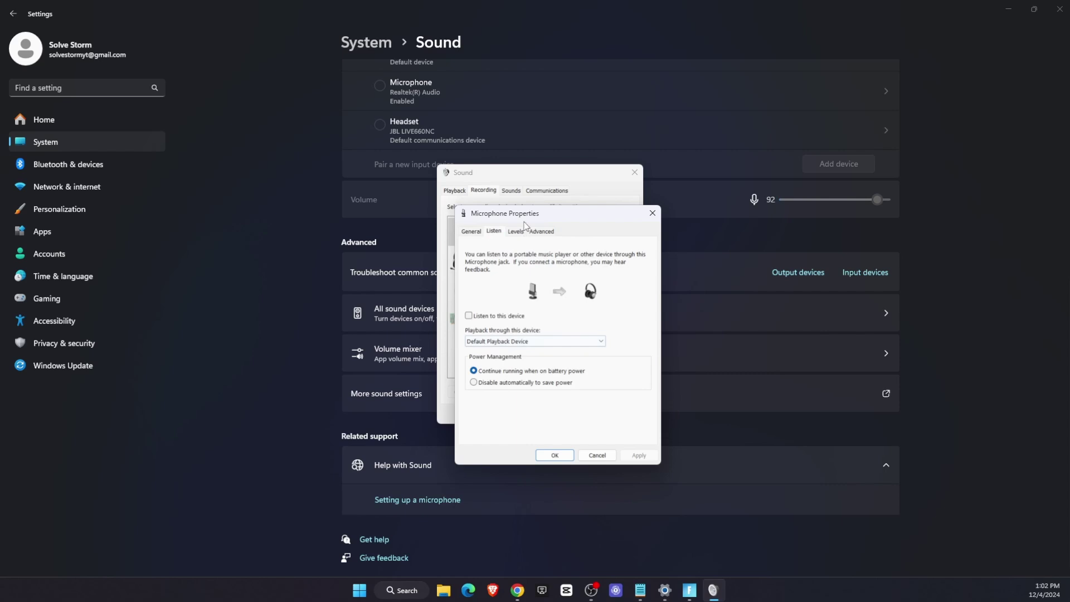
{"action": "left_click", "coordinate": [515, 231]}
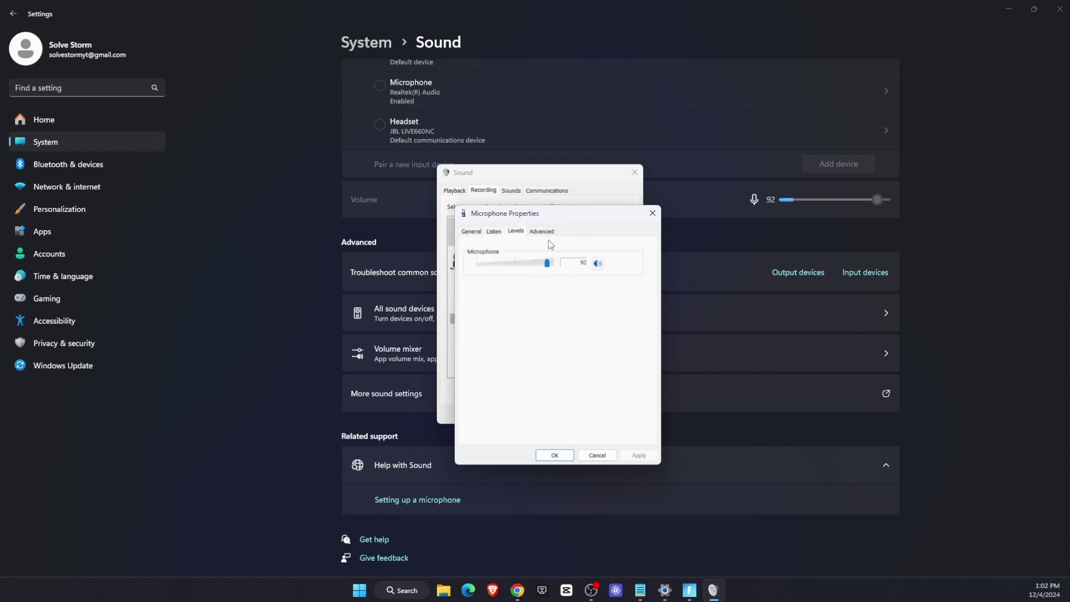
{"action": "left_click", "coordinate": [544, 231]}
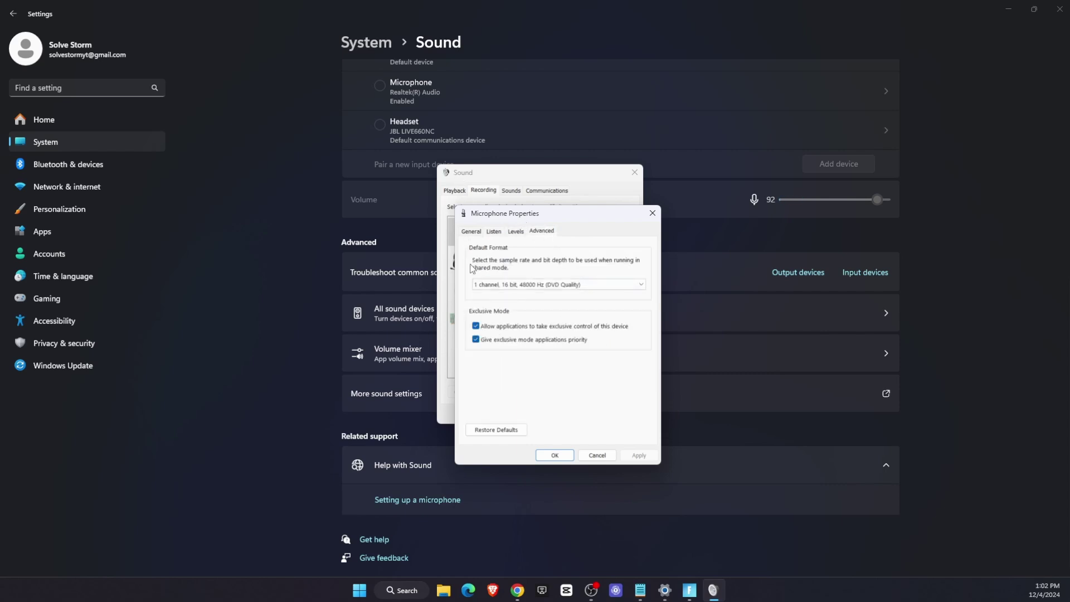
{"action": "left_click", "coordinate": [494, 232]}
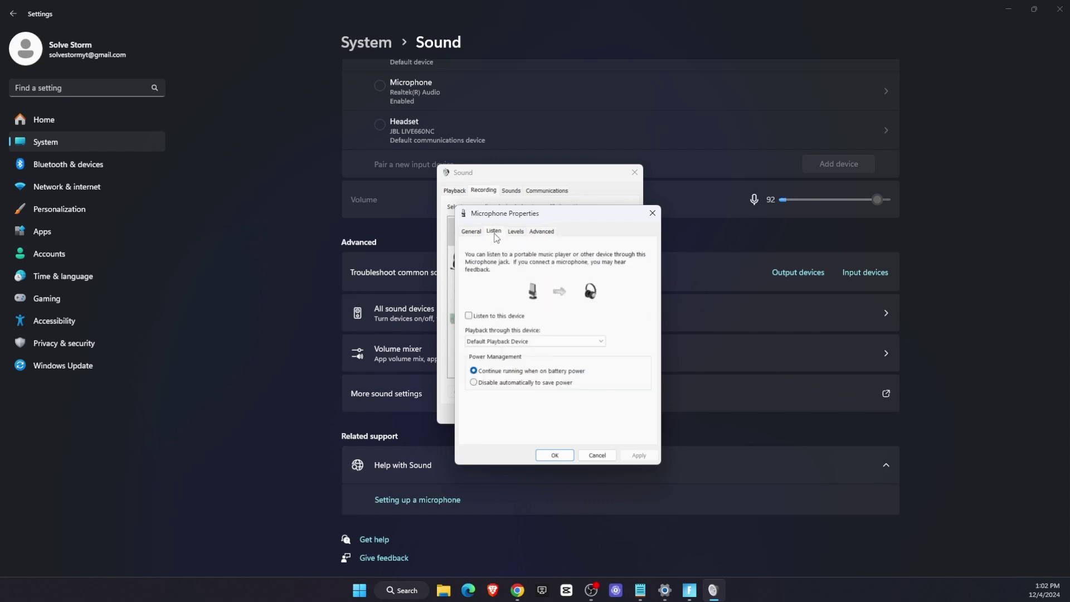
{"action": "left_click", "coordinate": [542, 231]}
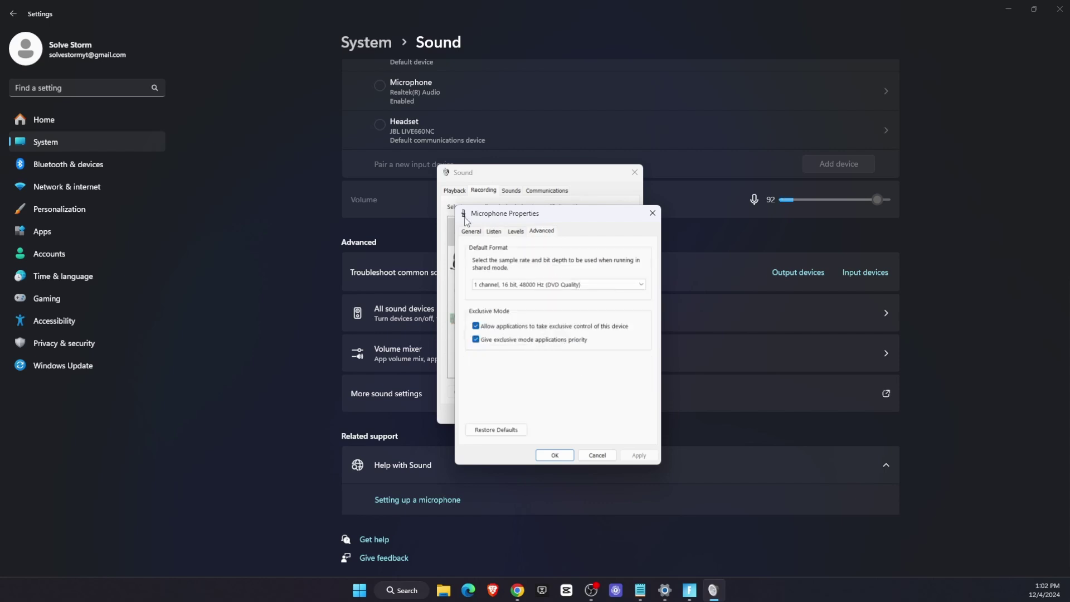
{"action": "left_click", "coordinate": [473, 232]}
{"action": "left_click", "coordinate": [652, 213]}
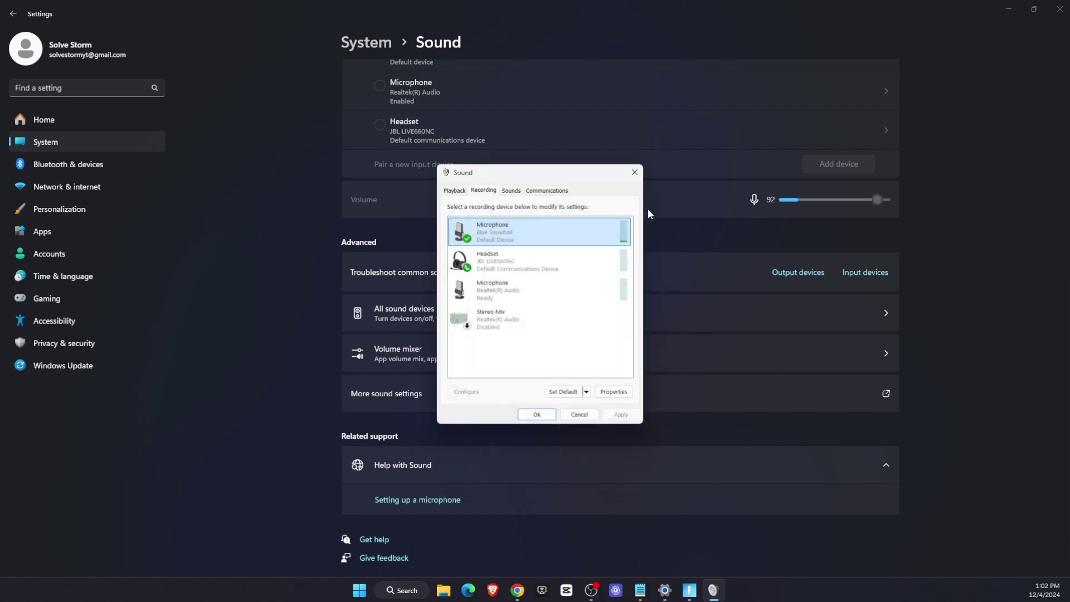
{"action": "left_click", "coordinate": [634, 172]}
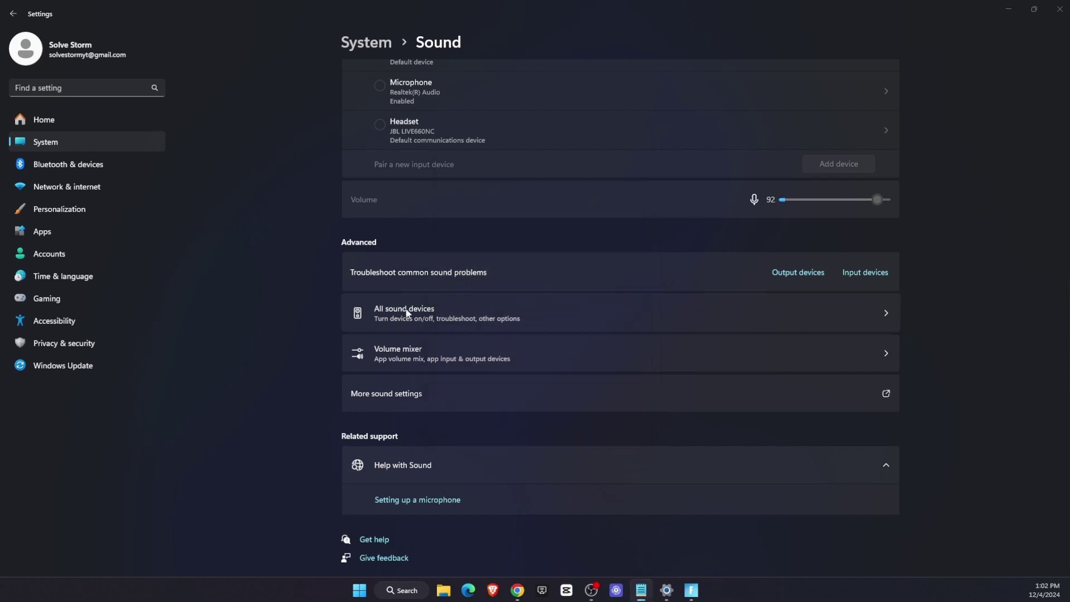
Check Fortnite's output and input device choices in the Windows volume mixer and close Settings
{"action": "left_click", "coordinate": [405, 357]}
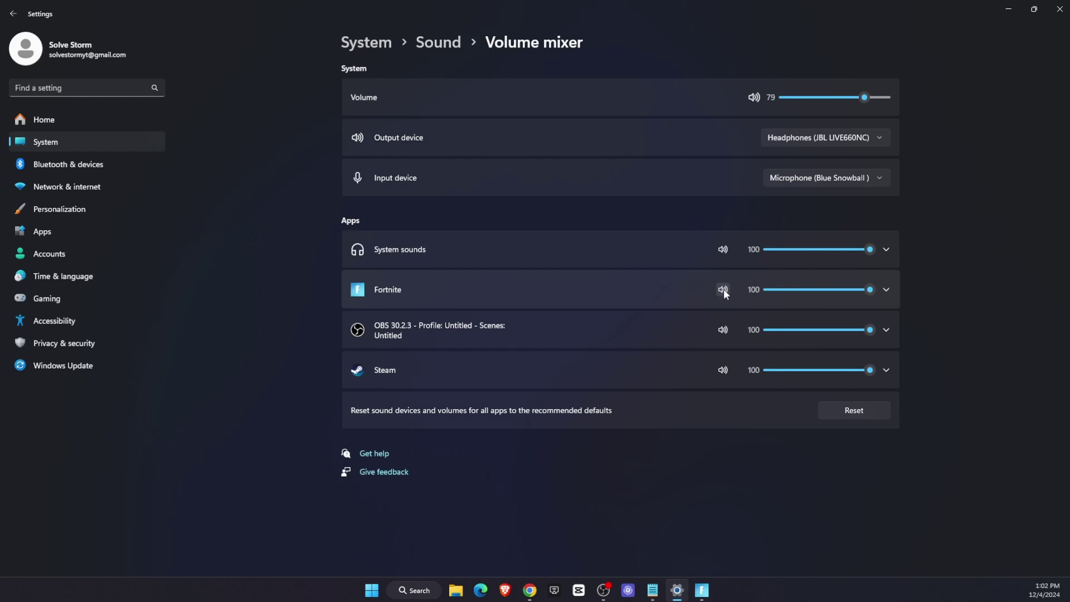
{"action": "left_click", "coordinate": [885, 290]}
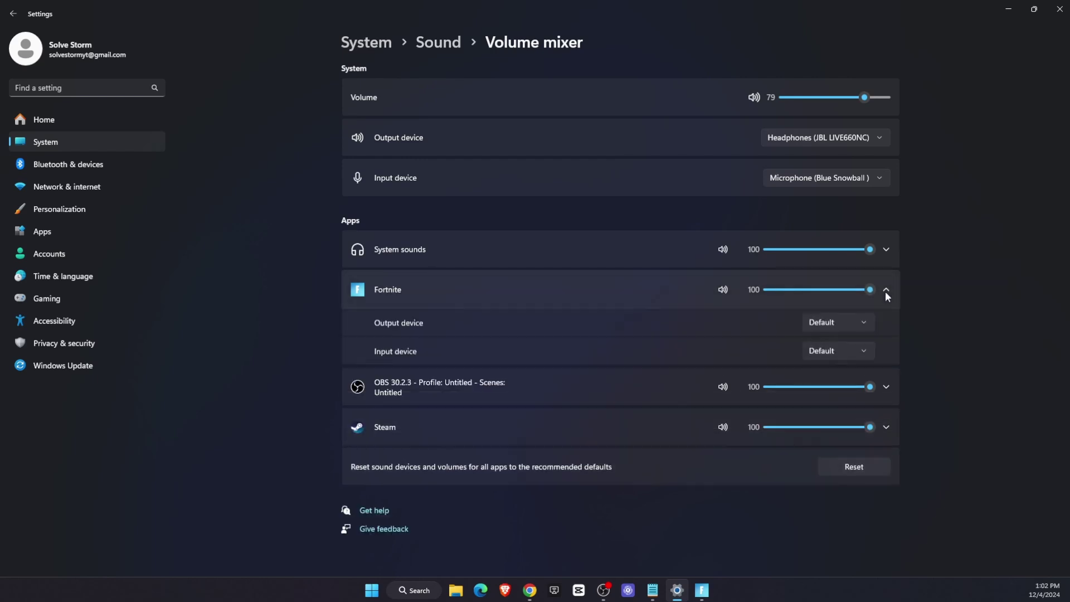
{"action": "left_click", "coordinate": [825, 324]}
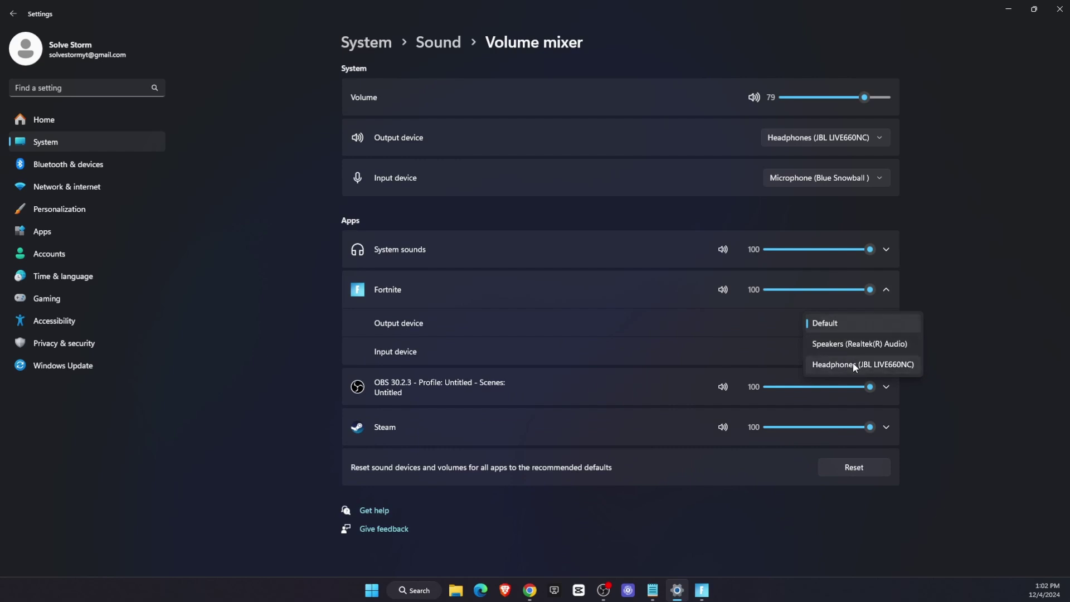
{"action": "left_click", "coordinate": [958, 366]}
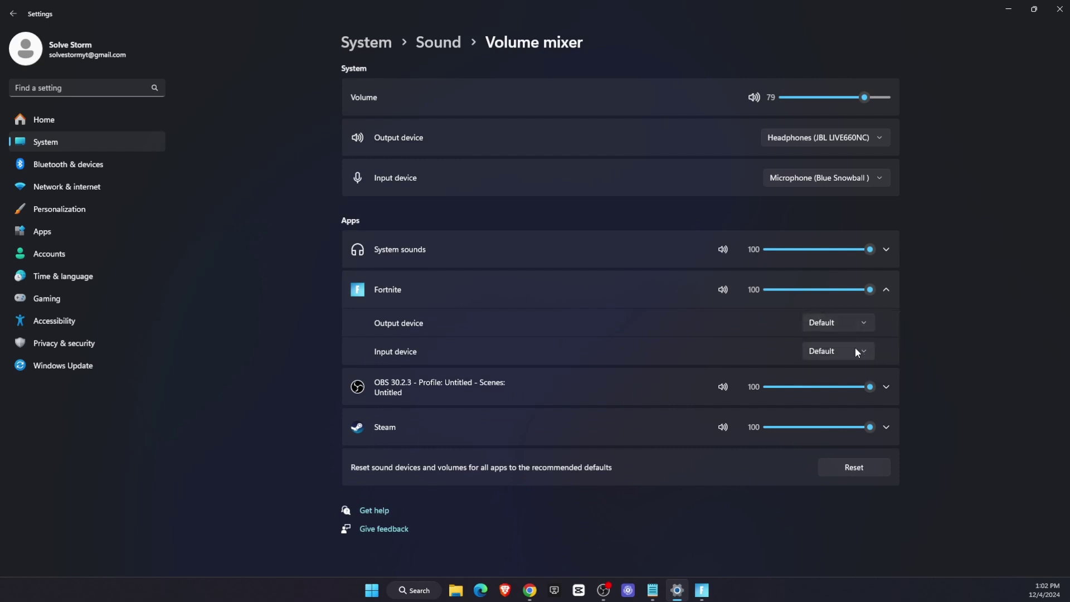
{"action": "left_click", "coordinate": [857, 352]}
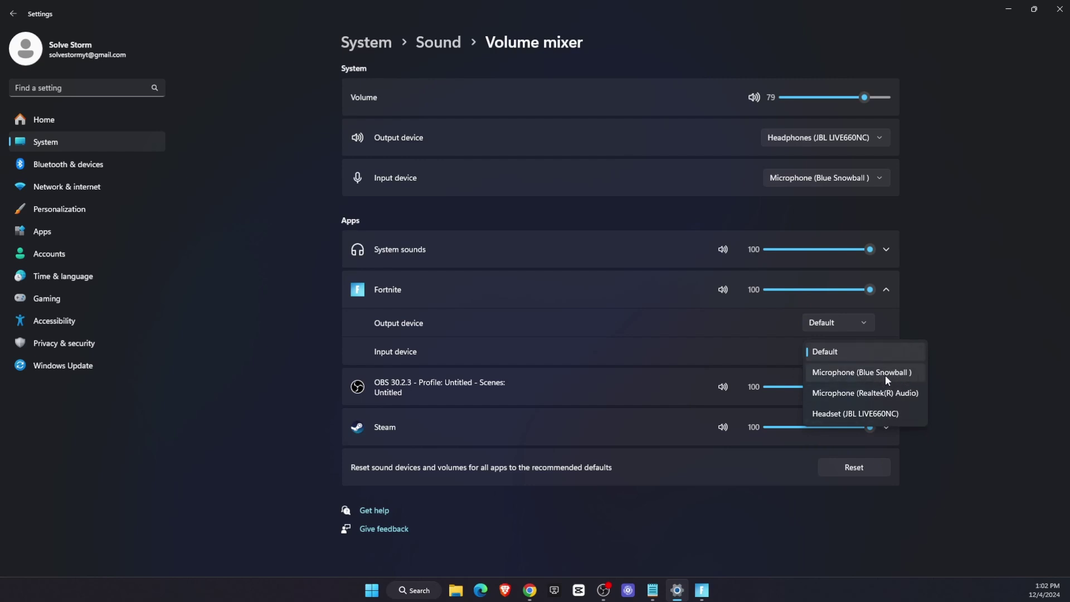
{"action": "left_click", "coordinate": [941, 371]}
{"action": "key", "text": "alt+F4"}
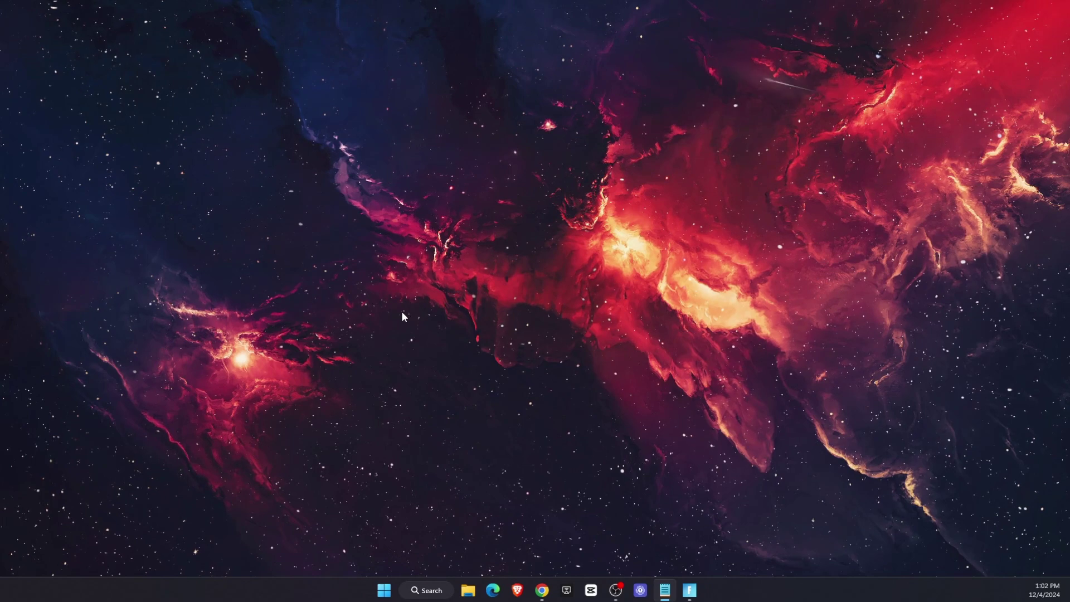
Find and open Device Manager through Windows search and reposition its window on the desktop
{"action": "left_click", "coordinate": [425, 592]}
{"action": "type", "text": "device"}
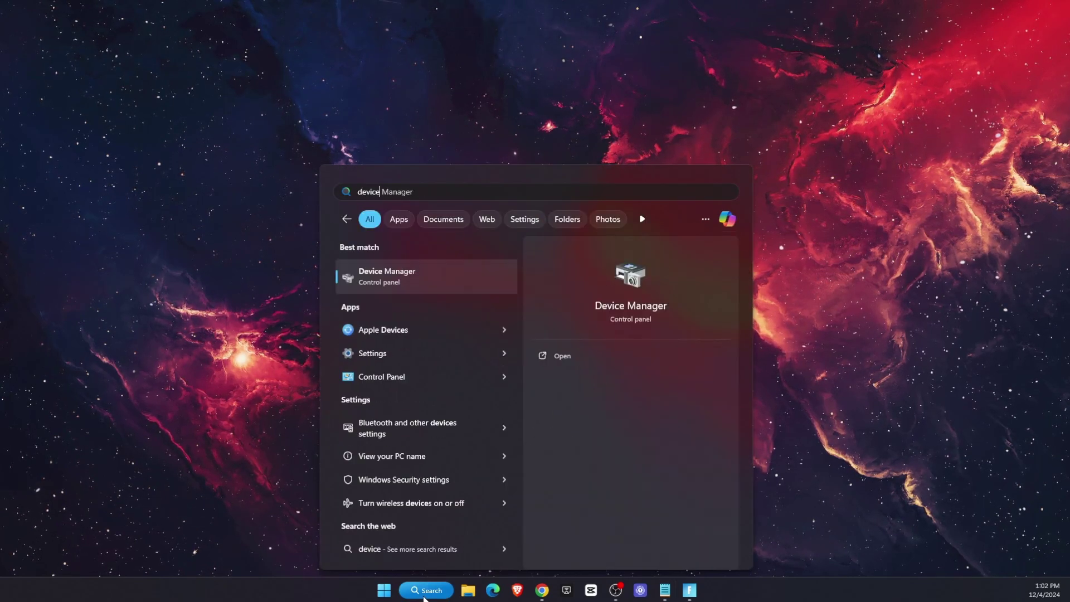
{"action": "key", "text": "Return"}
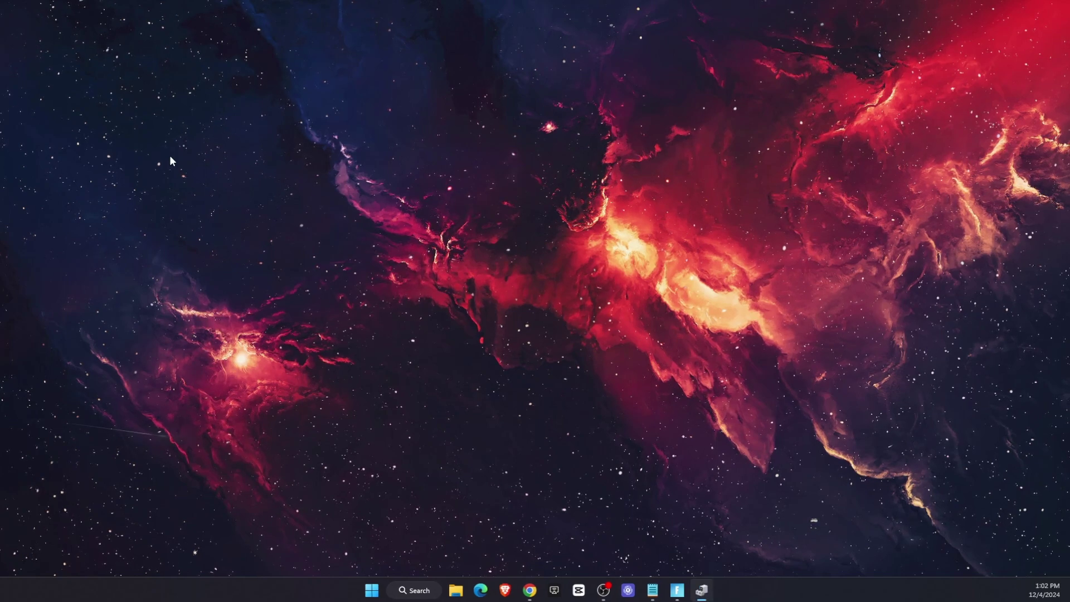
{"action": "left_click_drag", "start_coordinate": [184, 174], "coordinate": [530, 164]}
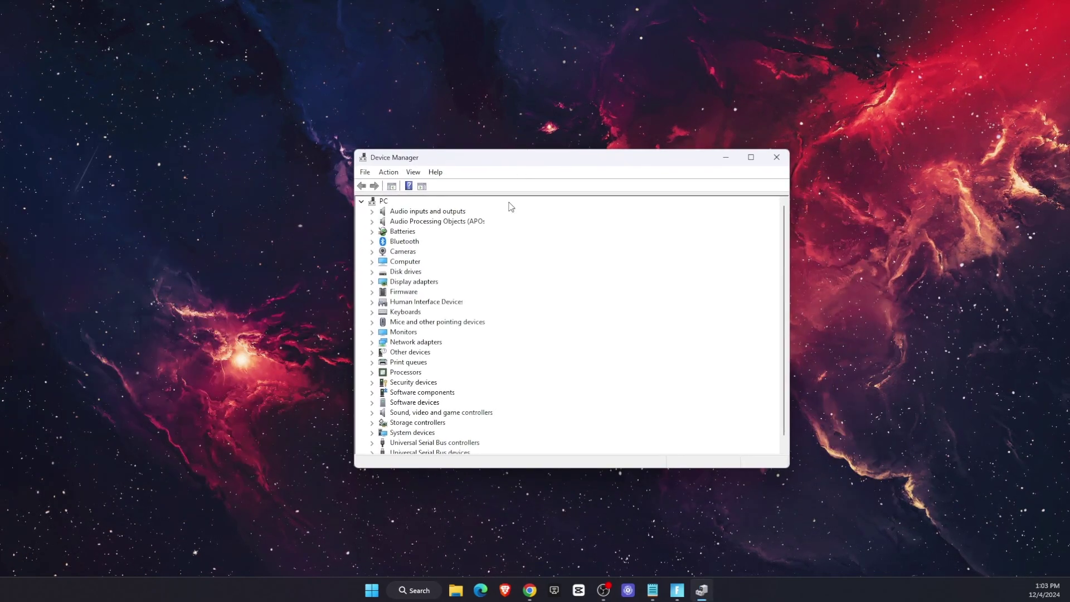
Run an automatic driver update search for the JBL LIVE660NC headphones under Audio inputs and outputs, and close the update wizard
{"action": "left_click", "coordinate": [372, 212]}
{"action": "right_click", "coordinate": [449, 223]}
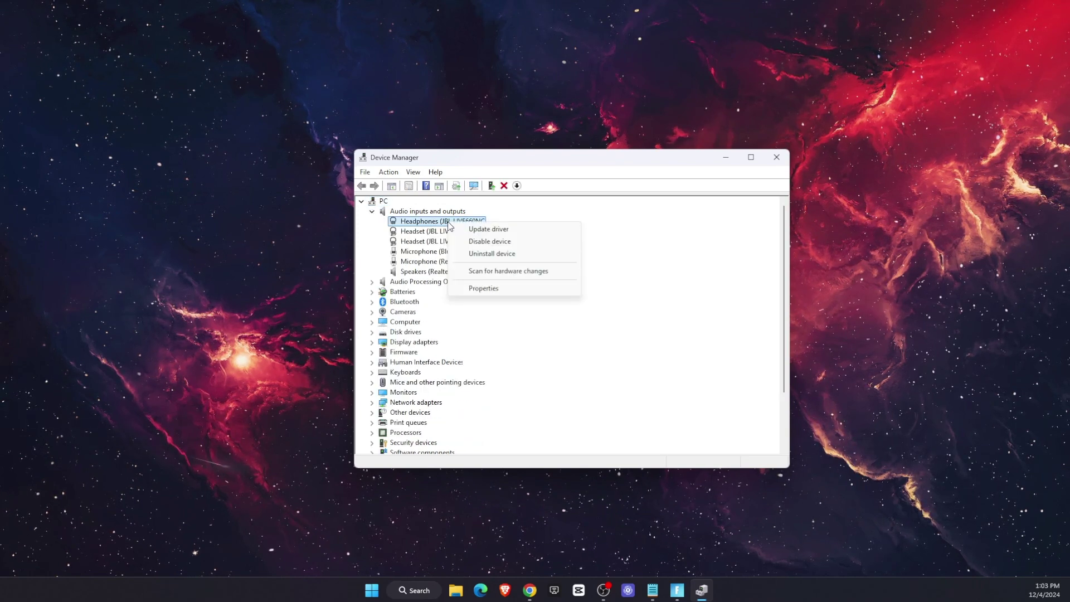
{"action": "left_click", "coordinate": [489, 230]}
{"action": "left_click", "coordinate": [521, 296]}
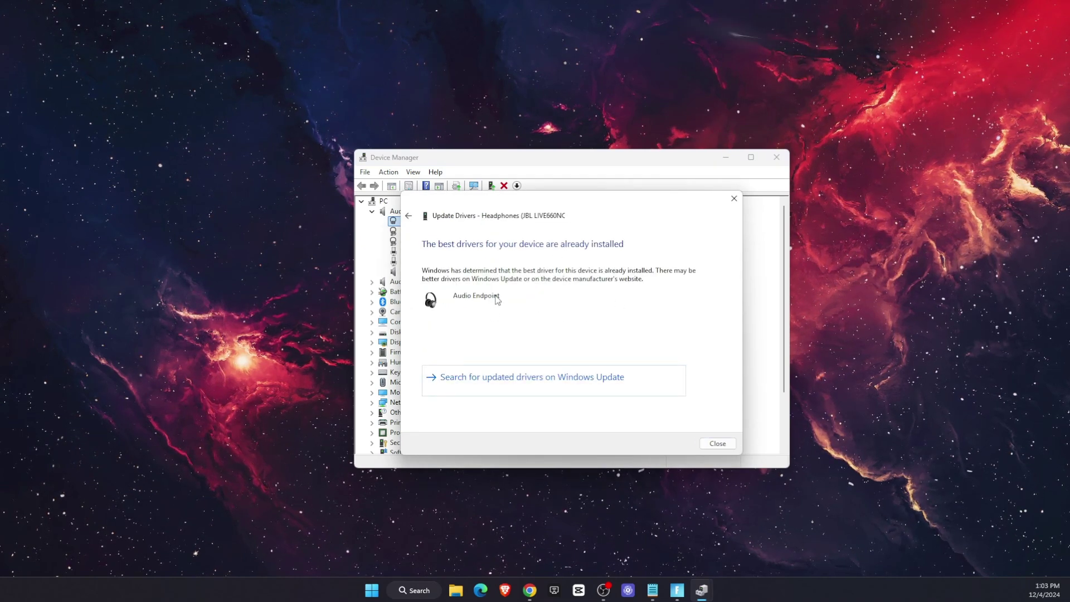
{"action": "left_click", "coordinate": [717, 443]}
Expand the Audio Processing Objects category and select the Realtek Audio Effects Component
{"action": "left_click", "coordinate": [386, 284]}
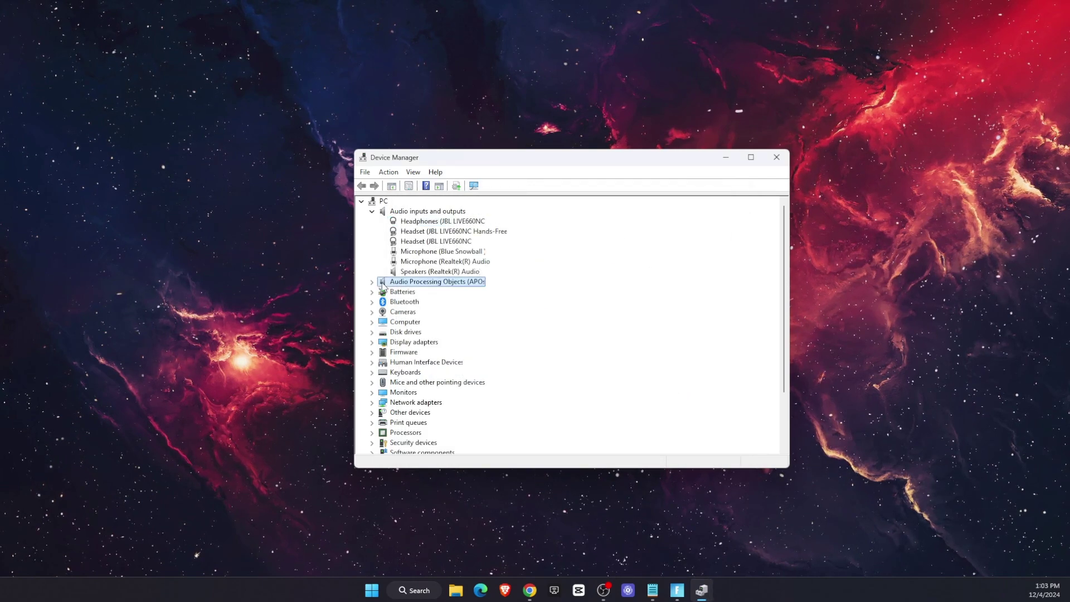
{"action": "left_click", "coordinate": [372, 283]}
{"action": "left_click", "coordinate": [463, 297]}
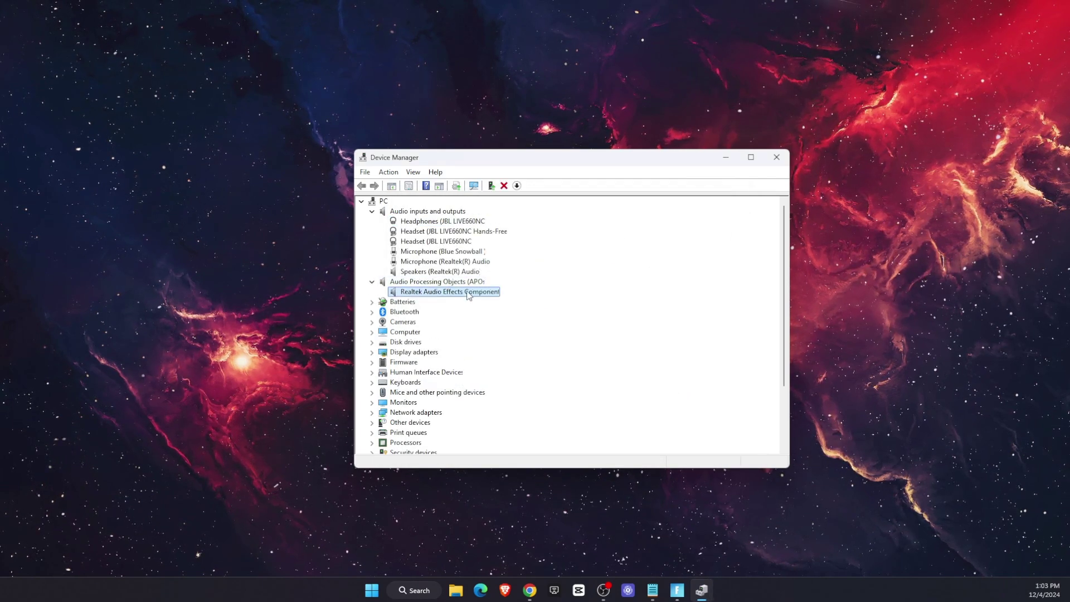
Run an automatic driver update search for the Blue Snowball under Sound, video and game controllers, and close the wizard and Device Manager
{"action": "scroll", "coordinate": [424, 310], "scroll_direction": "down", "scroll_amount": 1}
{"action": "scroll", "coordinate": [411, 314], "scroll_direction": "down", "scroll_amount": 1}
{"action": "scroll", "coordinate": [413, 316], "scroll_direction": "down", "scroll_amount": 1}
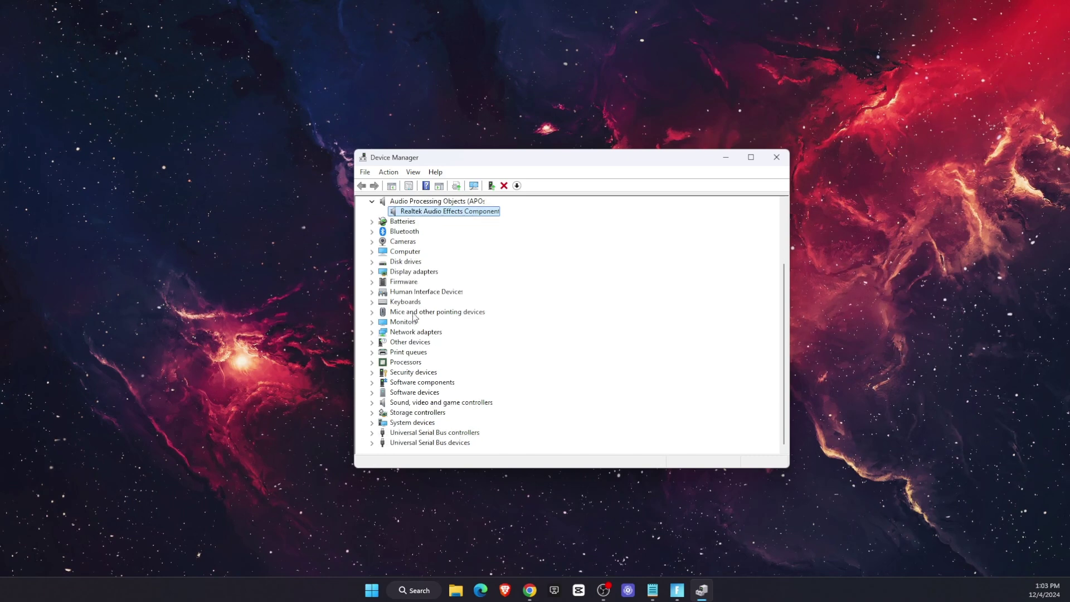
{"action": "left_click", "coordinate": [372, 403]}
{"action": "scroll", "coordinate": [410, 390], "scroll_direction": "down", "scroll_amount": 1}
{"action": "right_click", "coordinate": [422, 344]}
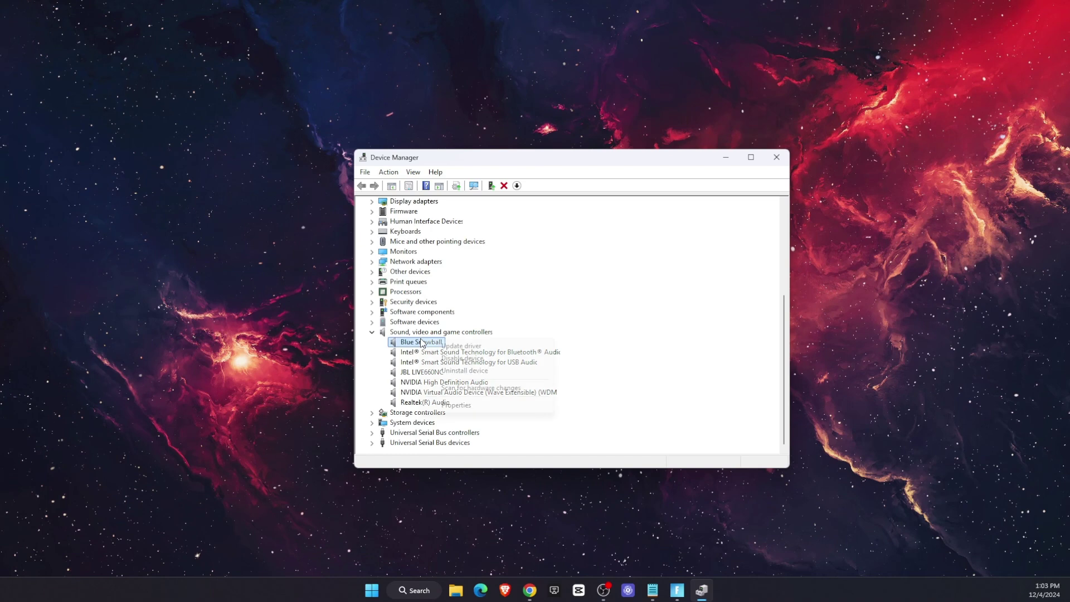
{"action": "left_click", "coordinate": [453, 349]}
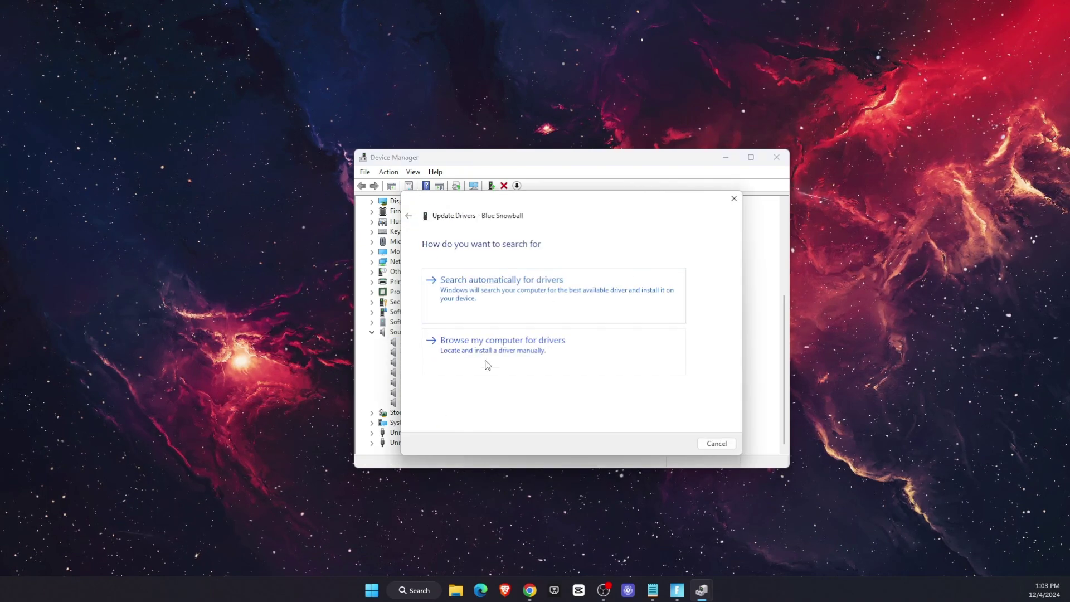
{"action": "left_click", "coordinate": [494, 318]}
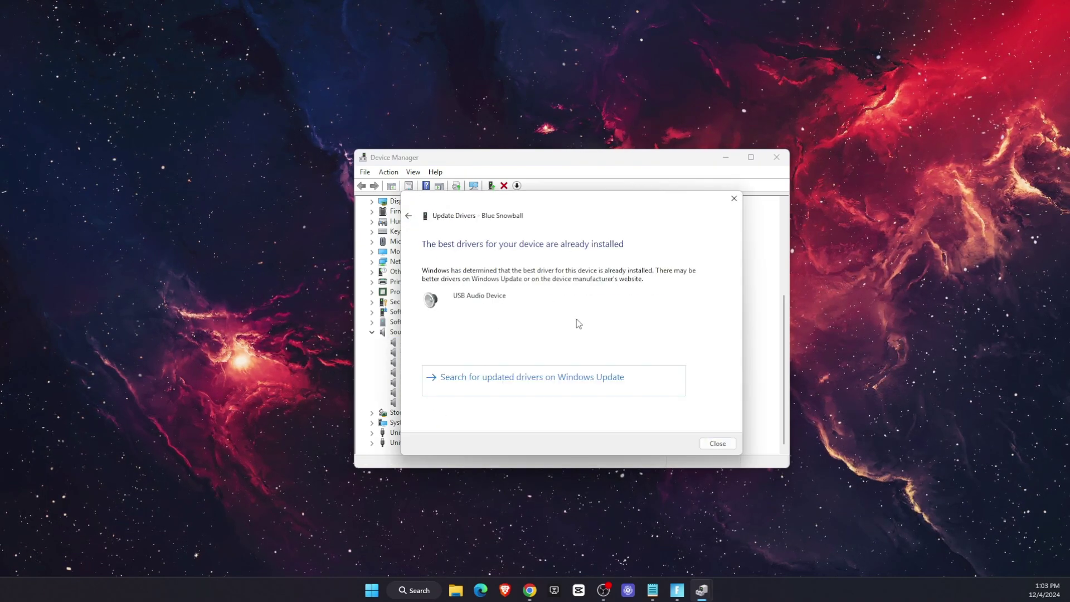
{"action": "left_click", "coordinate": [717, 443]}
{"action": "left_click", "coordinate": [776, 158]}
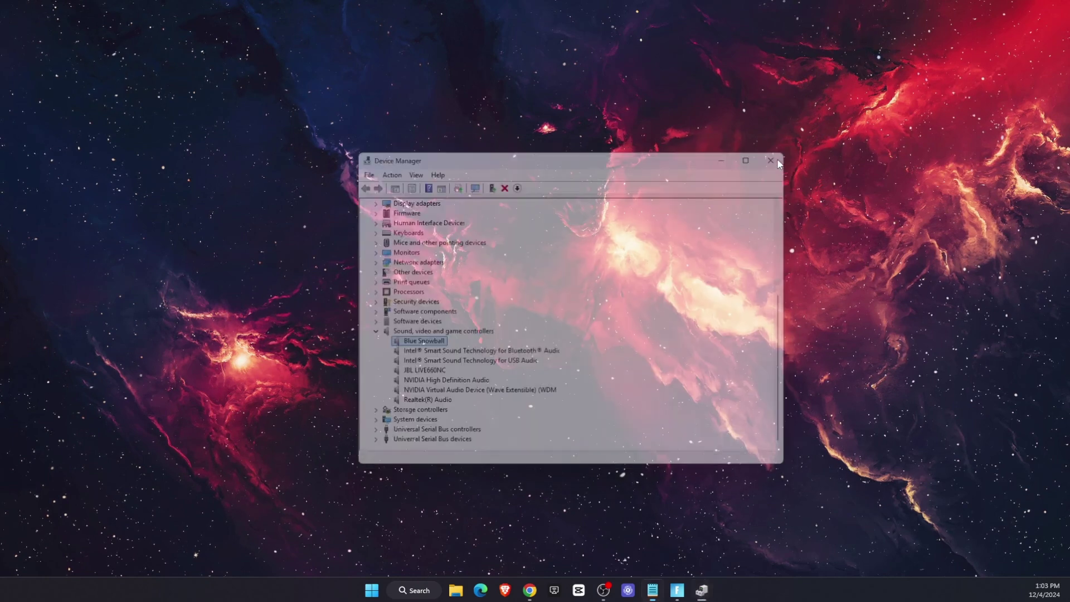